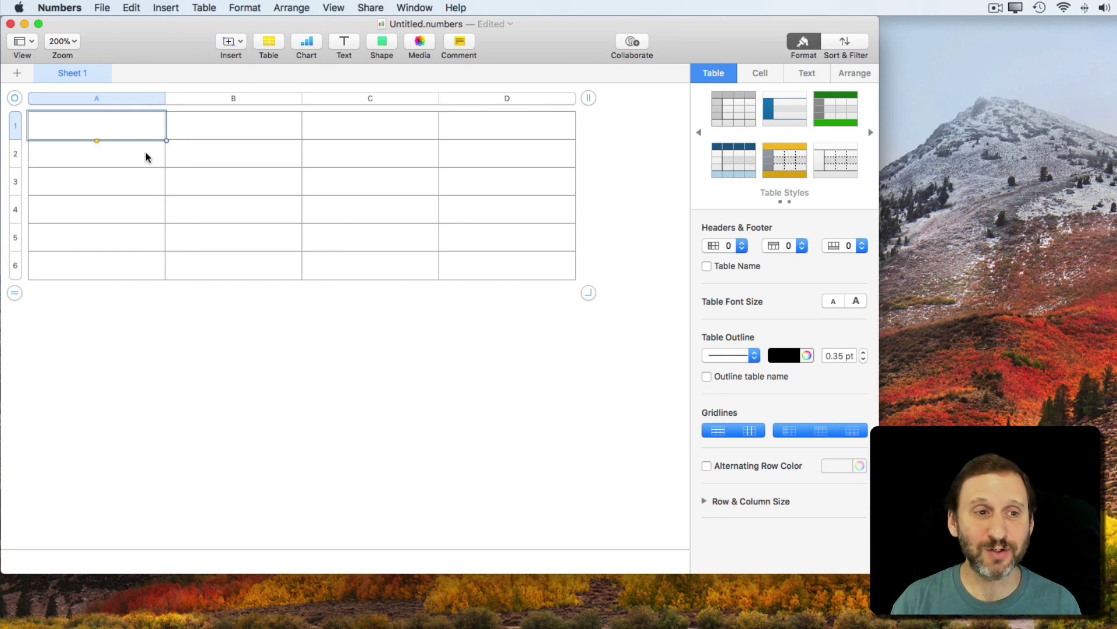
Start a formula in A1, search functions for 'currency', and read CURRENCYCONVERT's full description.
key("equal")
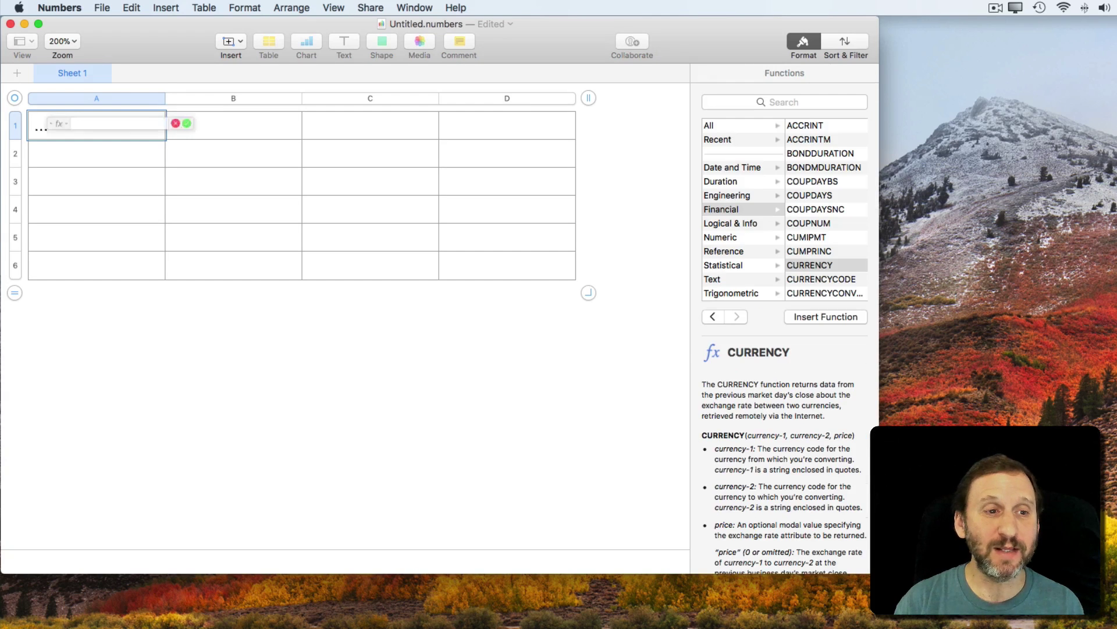
left_click(795, 101)
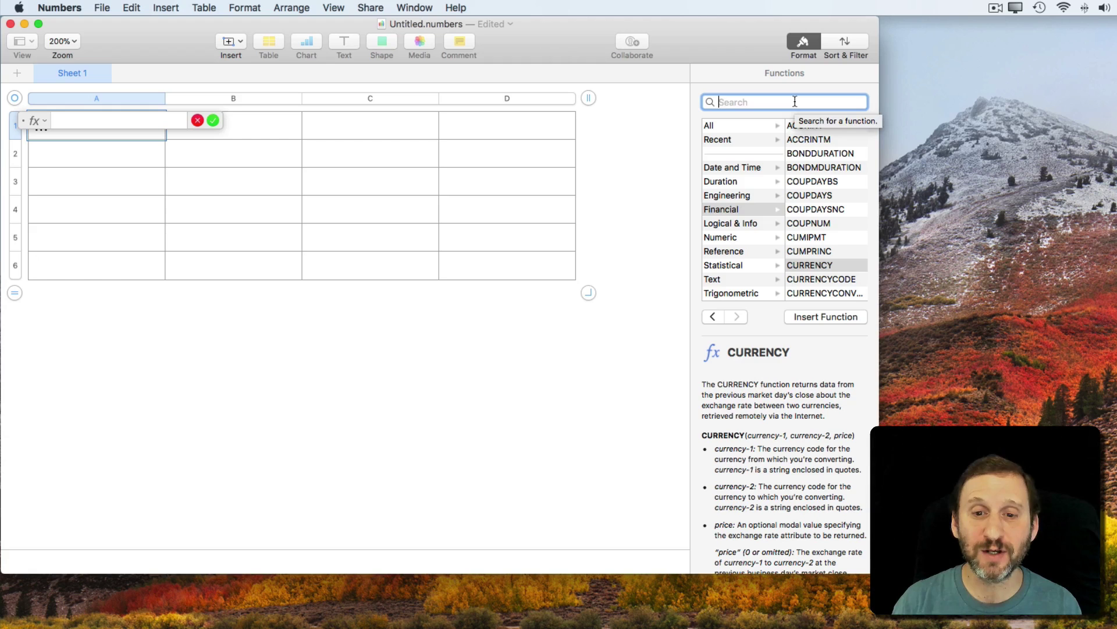
type("currency")
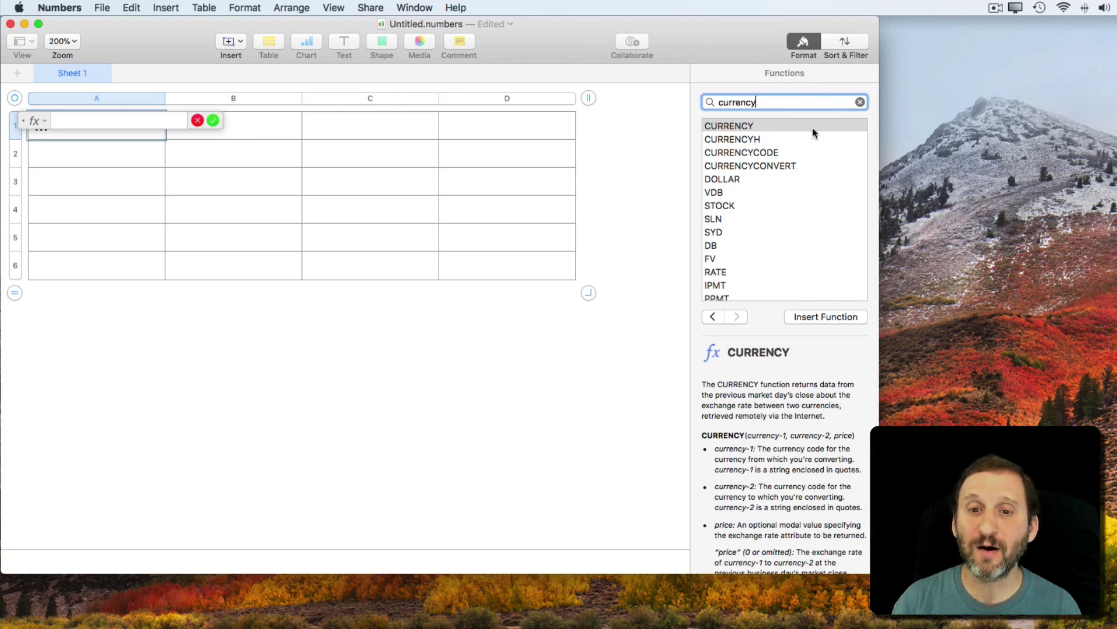
left_click(760, 165)
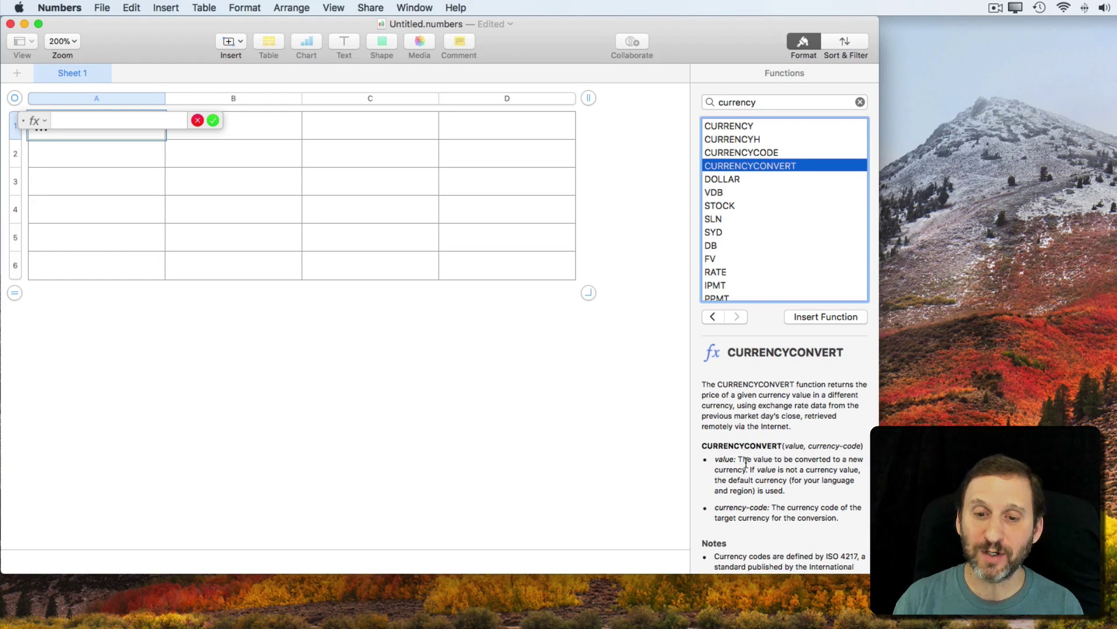
scroll(747, 472, "down", 1)
scroll(746, 472, "down", 5)
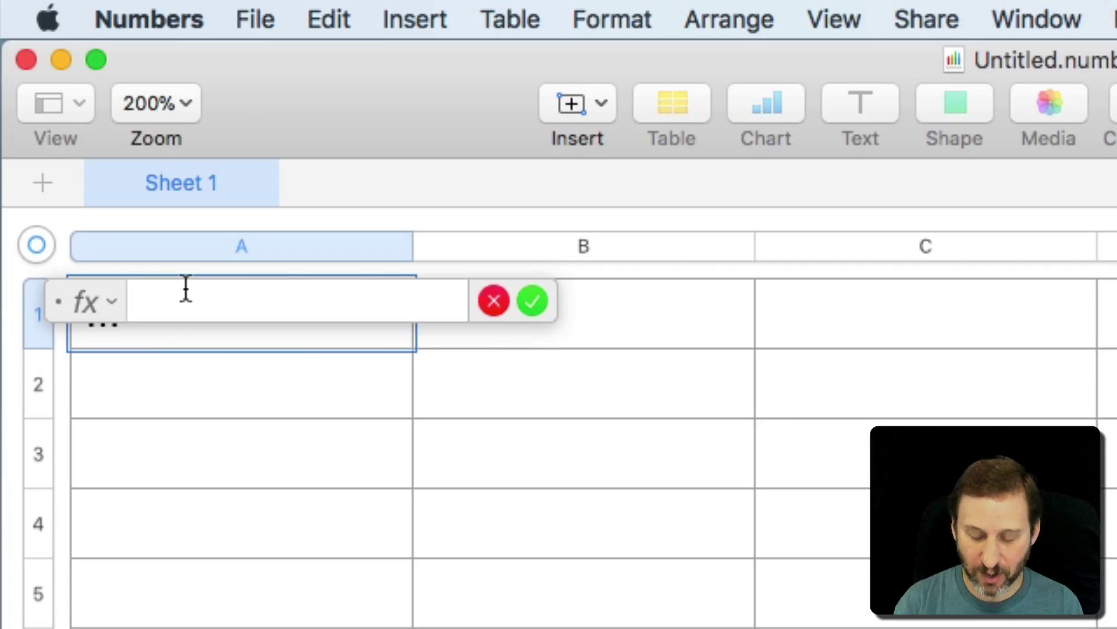
Enter CURRENCYCONVERT(10, "EUR") as A1's formula.
type("CUR")
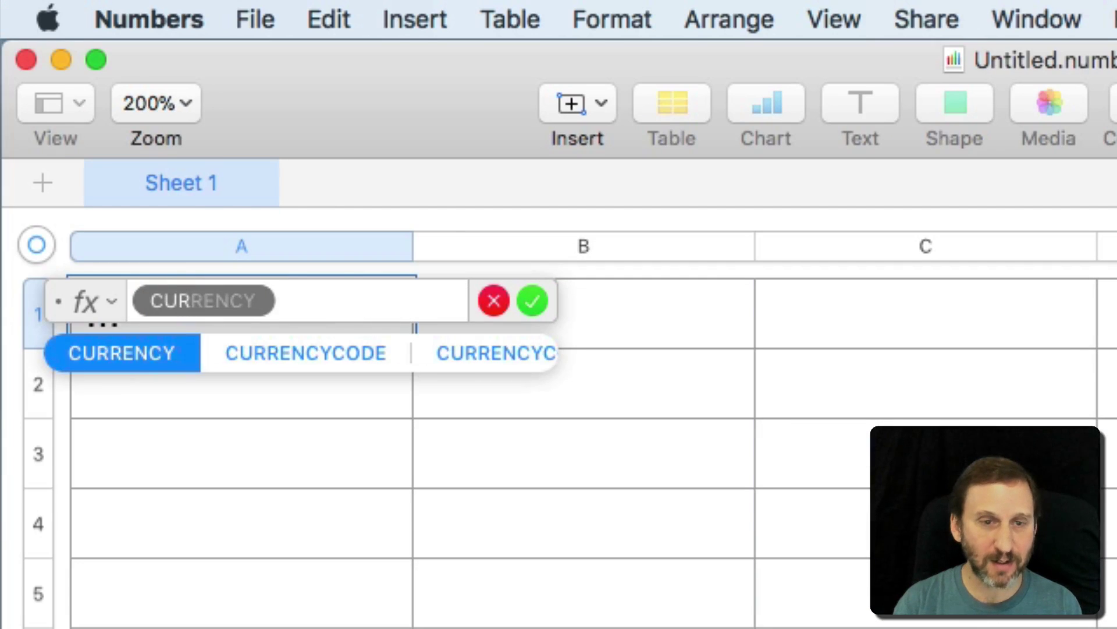
type("RENCYCON")
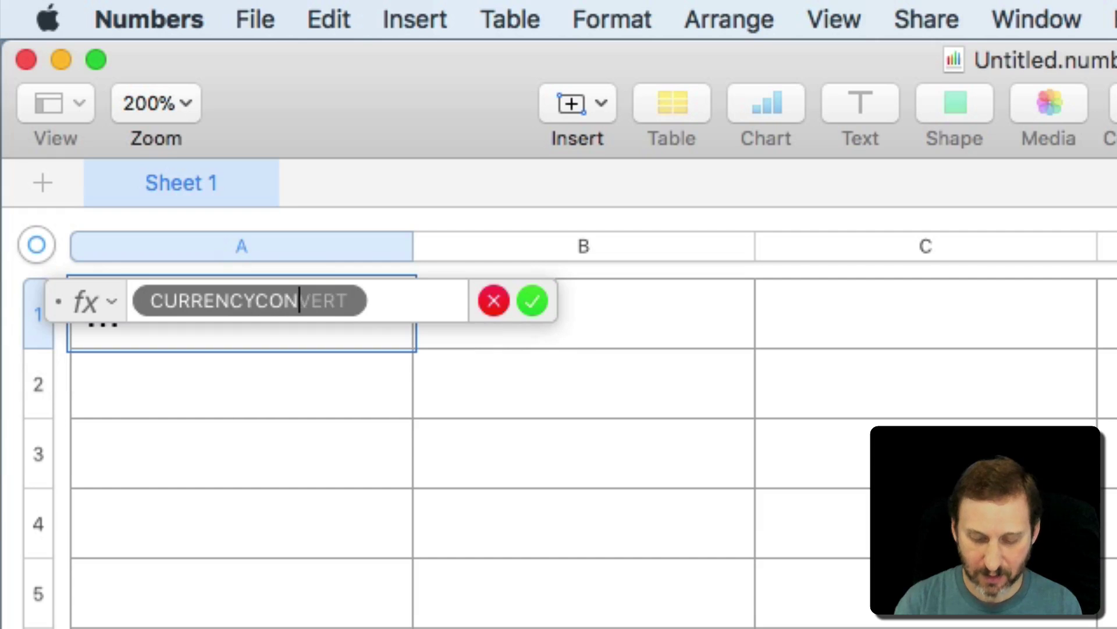
type("VERT(")
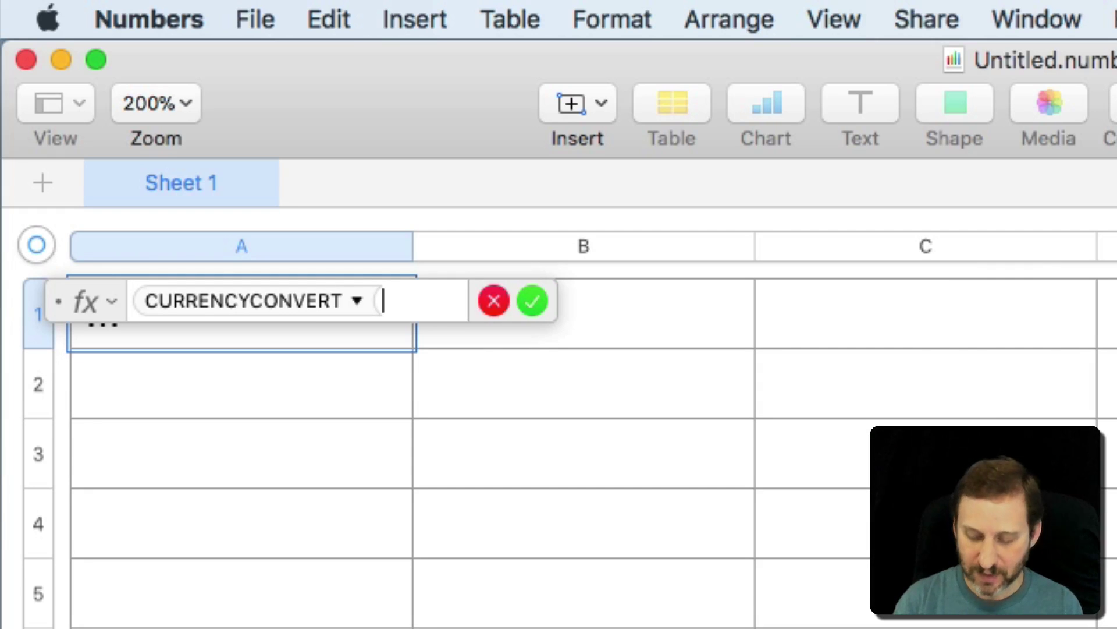
type("10")
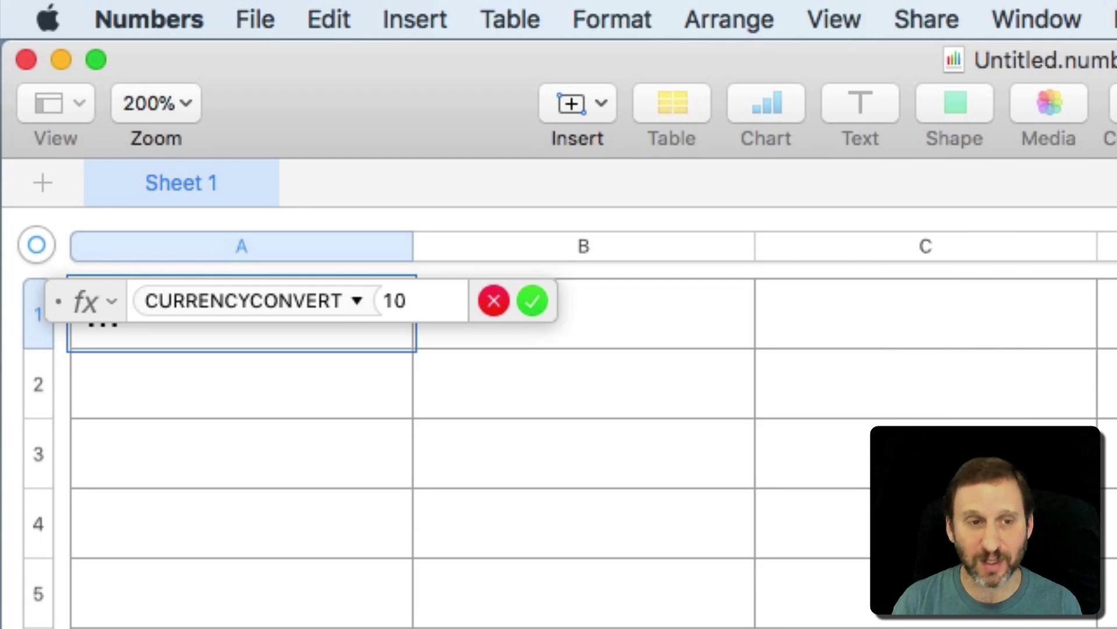
type(", ")
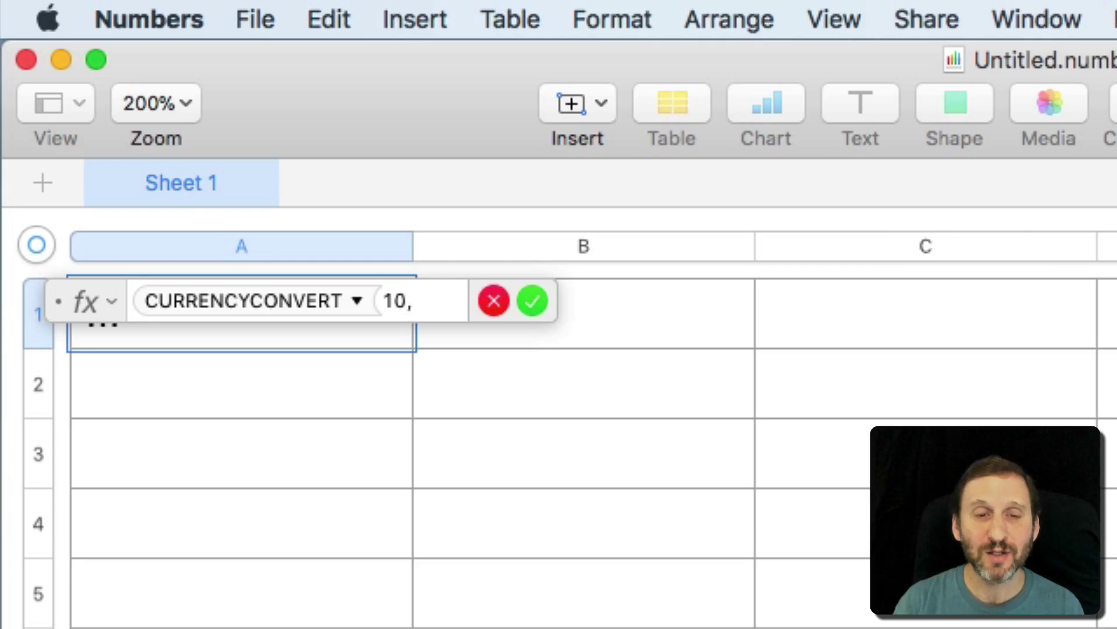
type("\"EUR\"")
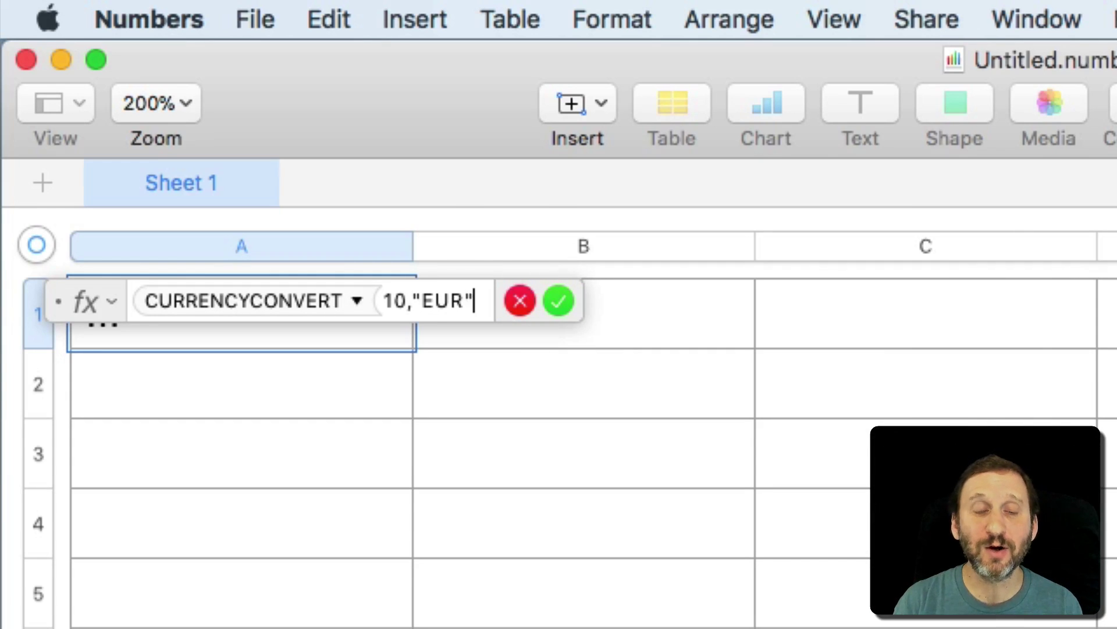
type(")")
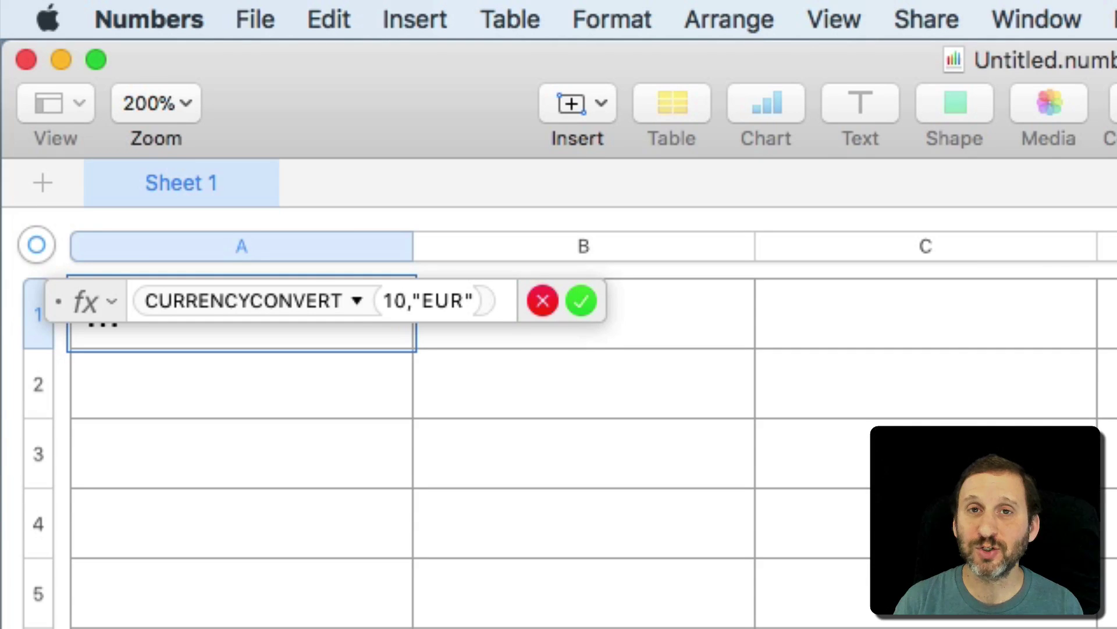
Commit A1's euro conversion, then start rewriting its amount as a quoted dollar value.
key("Return")
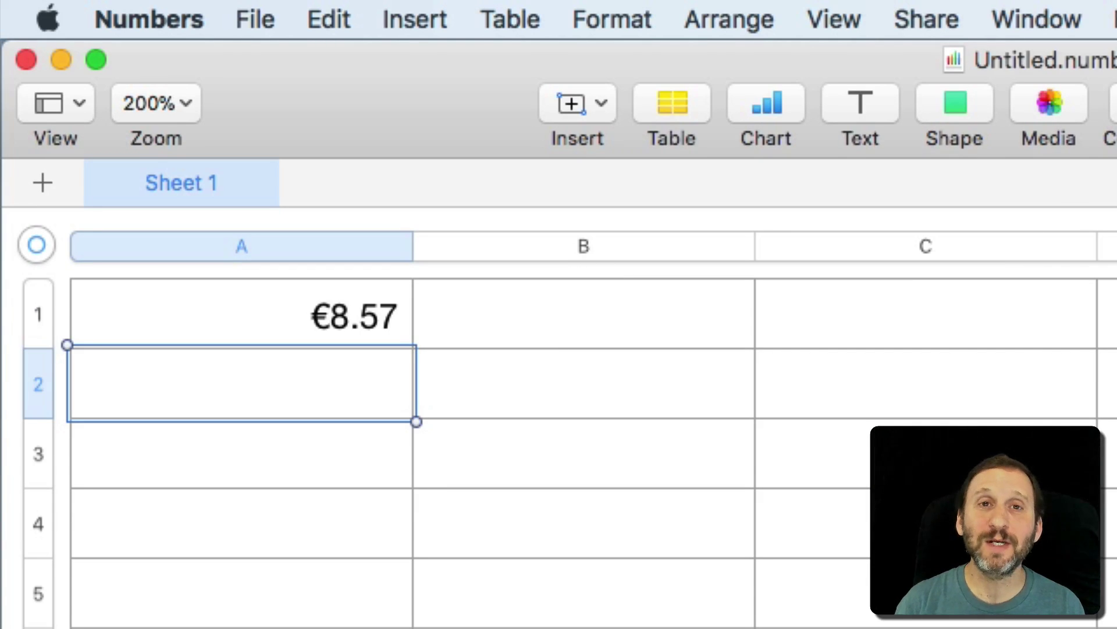
left_click(260, 321)
left_click(260, 322)
left_click(398, 300)
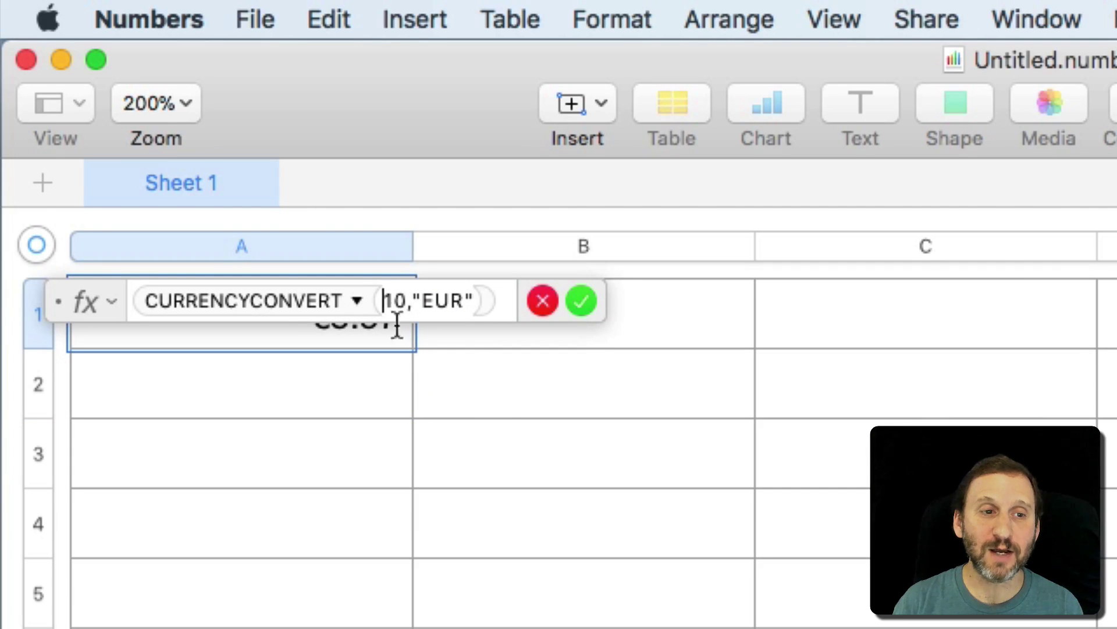
type("$")
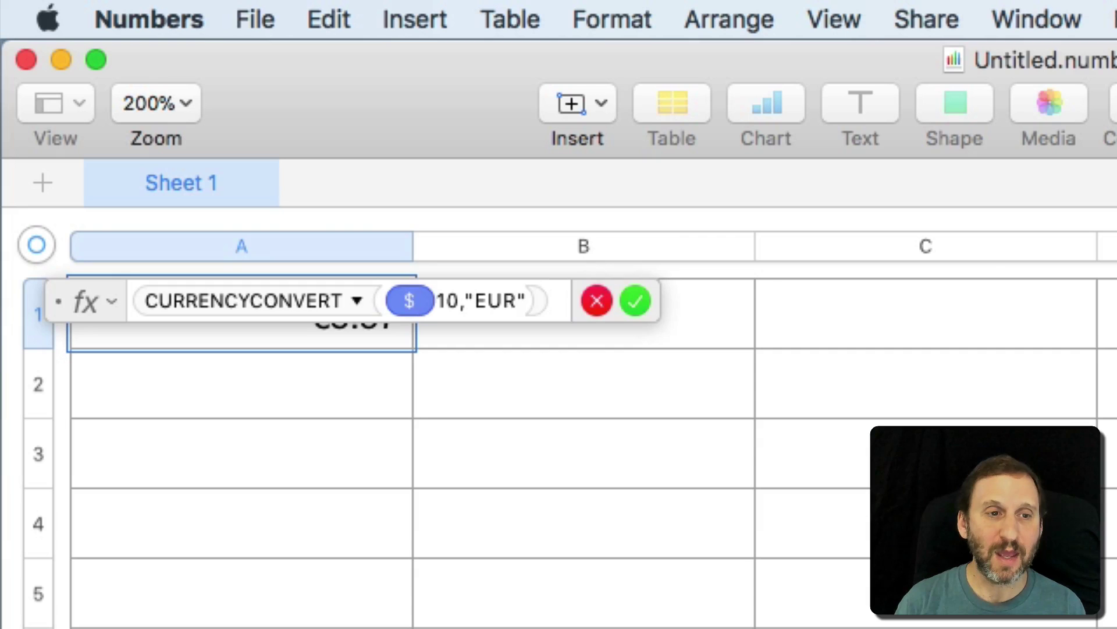
key("BackSpace")
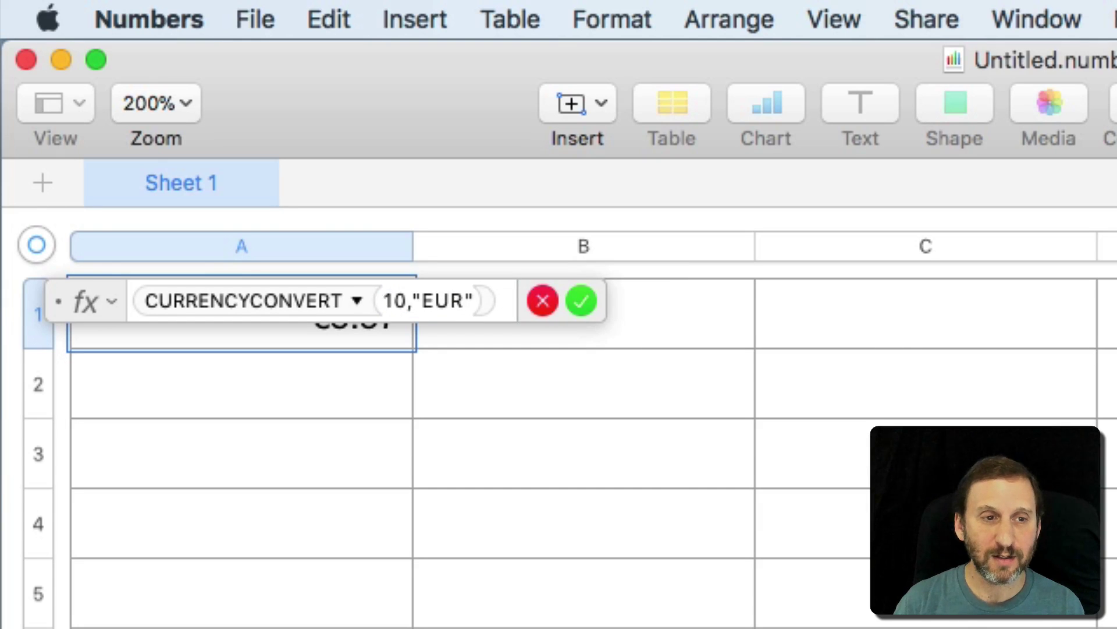
type("\"#")
Finish changing A1's amount to "$10" and commit the formula.
key("Right")
key("BackSpace")
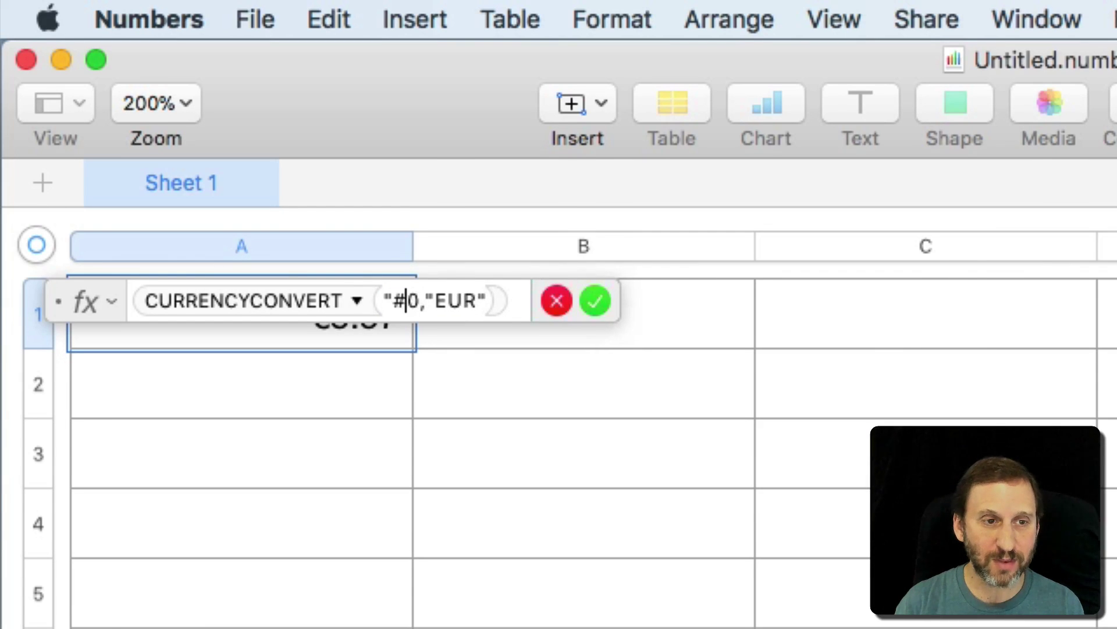
key("BackSpace")
type("$1")
key("Right")
key("Right")
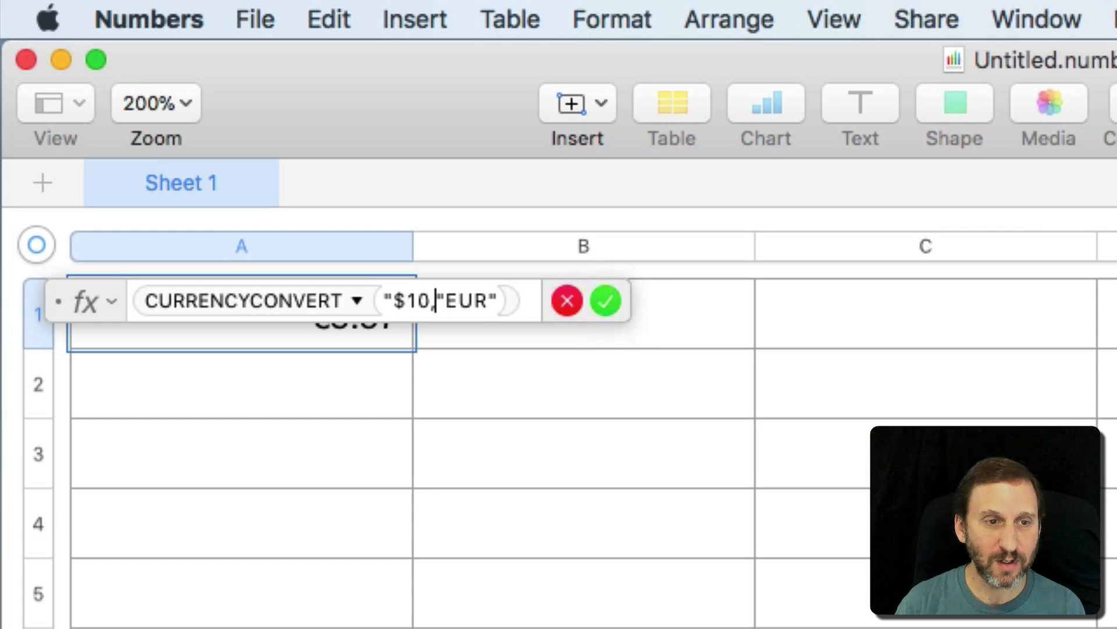
key("Left")
type("\"")
key("Return")
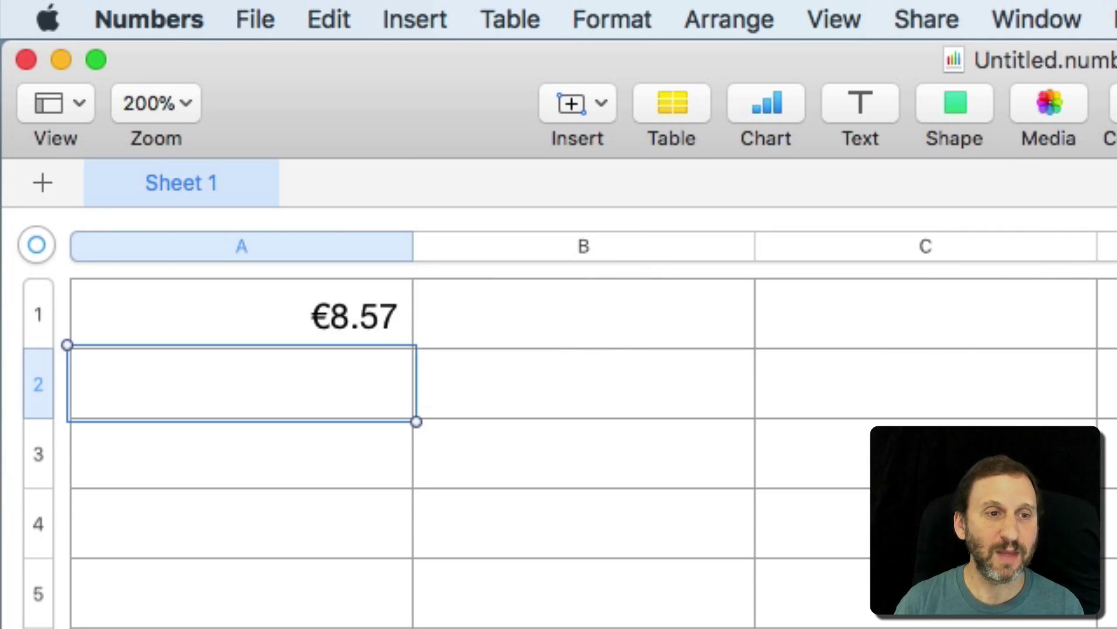
Change A1's amount to "$100" so it shows €85.68, then cancel a reopened edit.
left_click(299, 320)
left_click(317, 319)
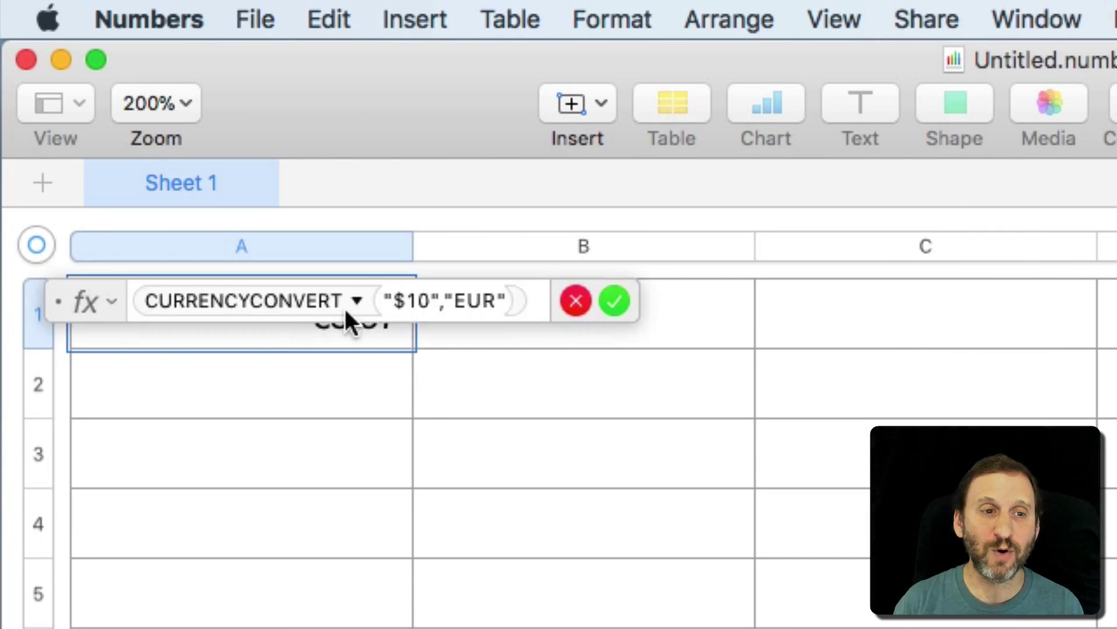
left_click(417, 305)
type("0")
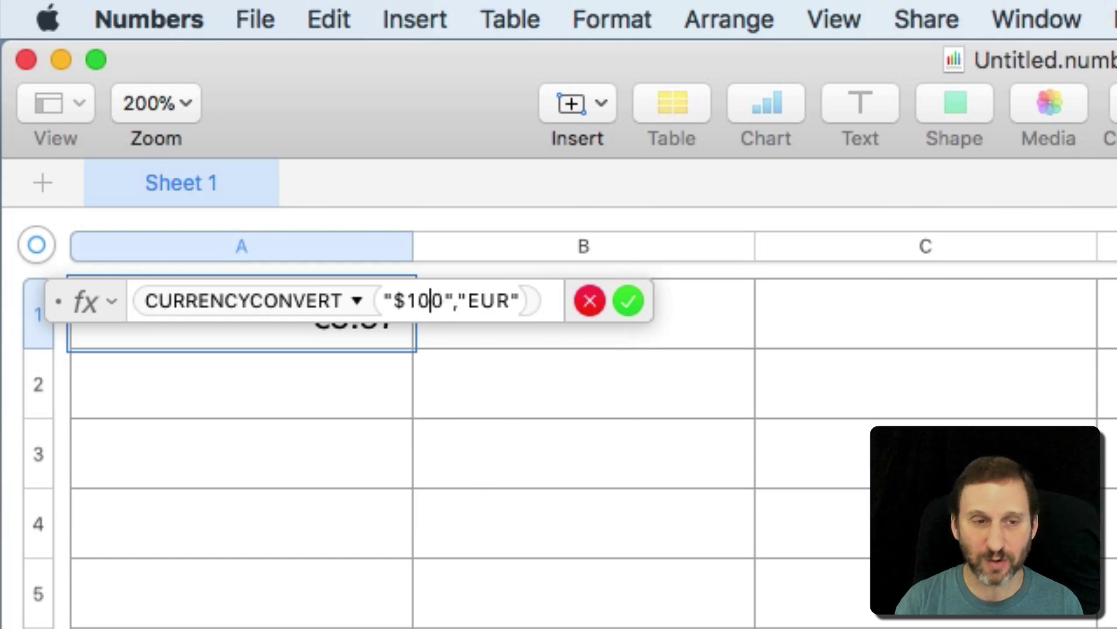
key("Return")
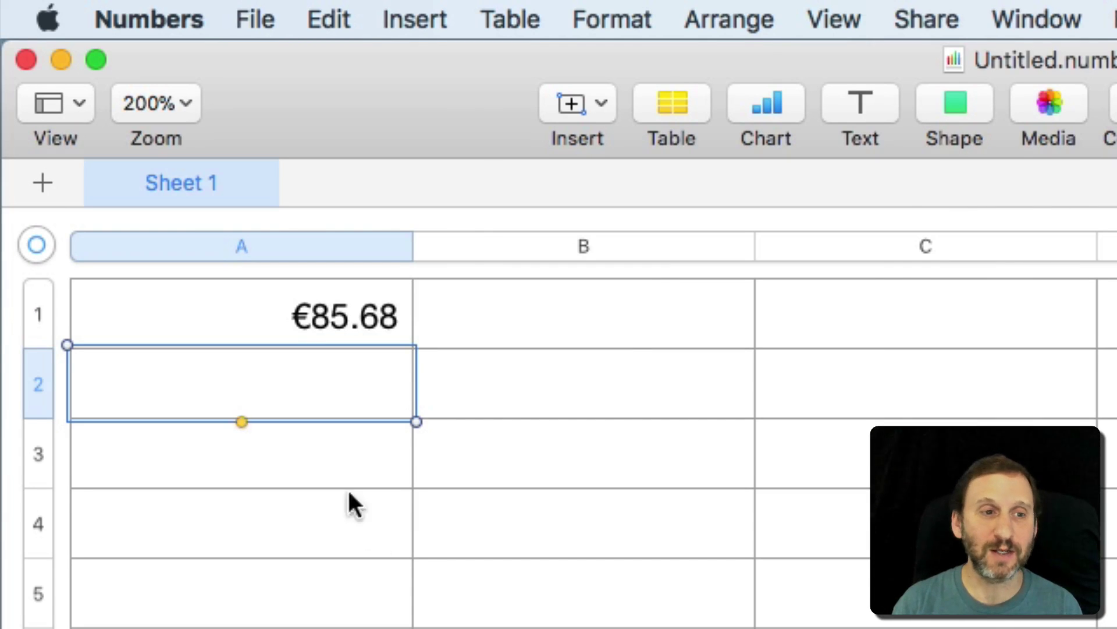
left_click(269, 282)
left_click(268, 282)
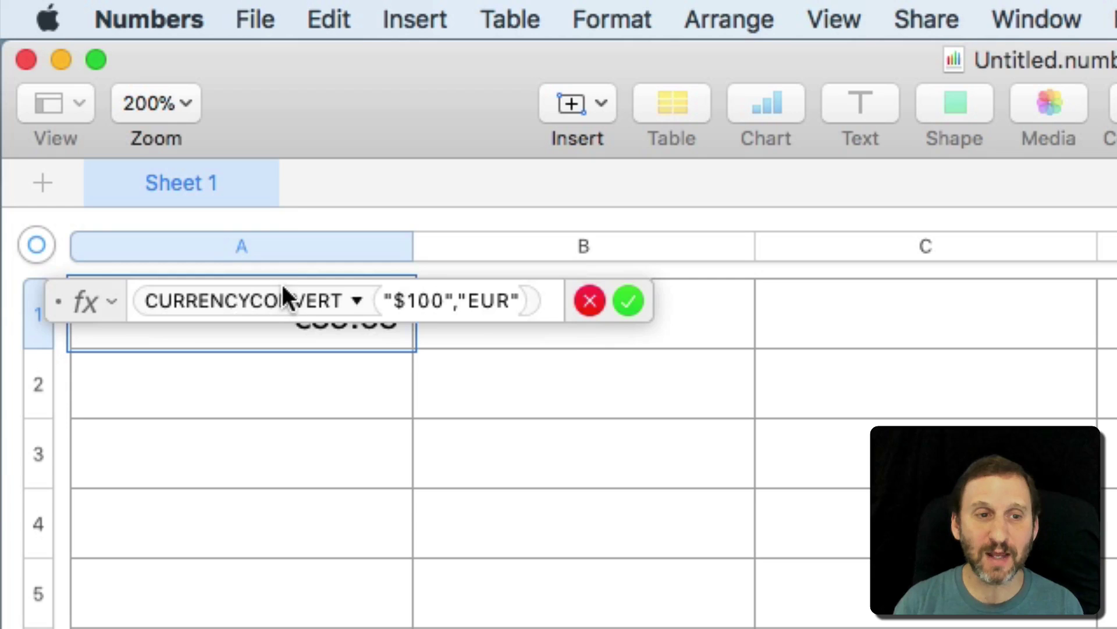
left_click(594, 300)
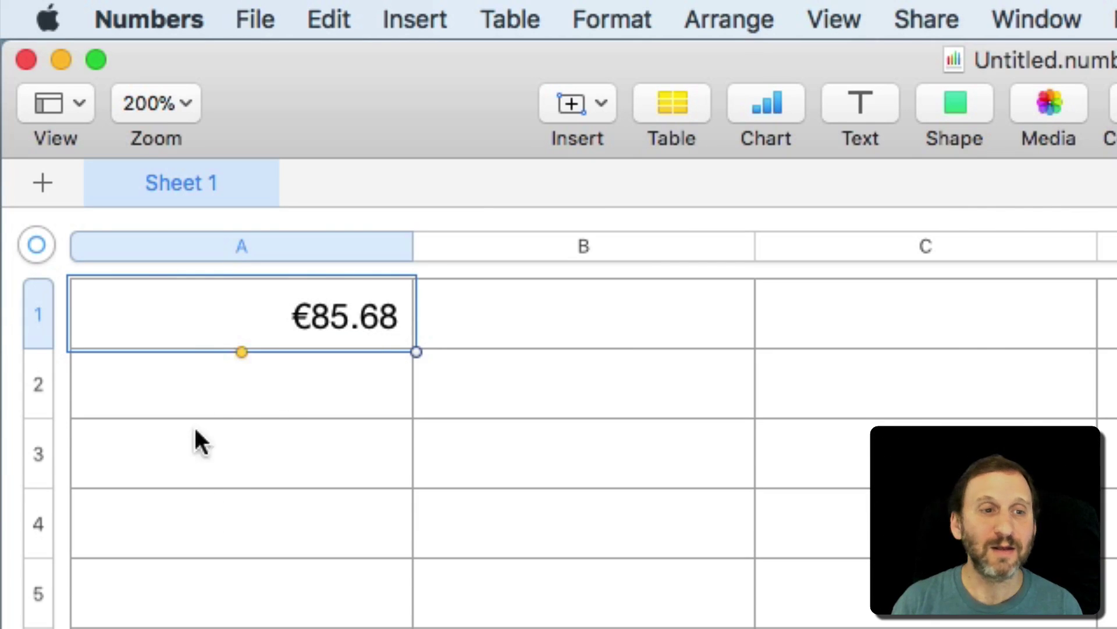
Clear A1 and enter $100 as its value.
key("BackSpace")
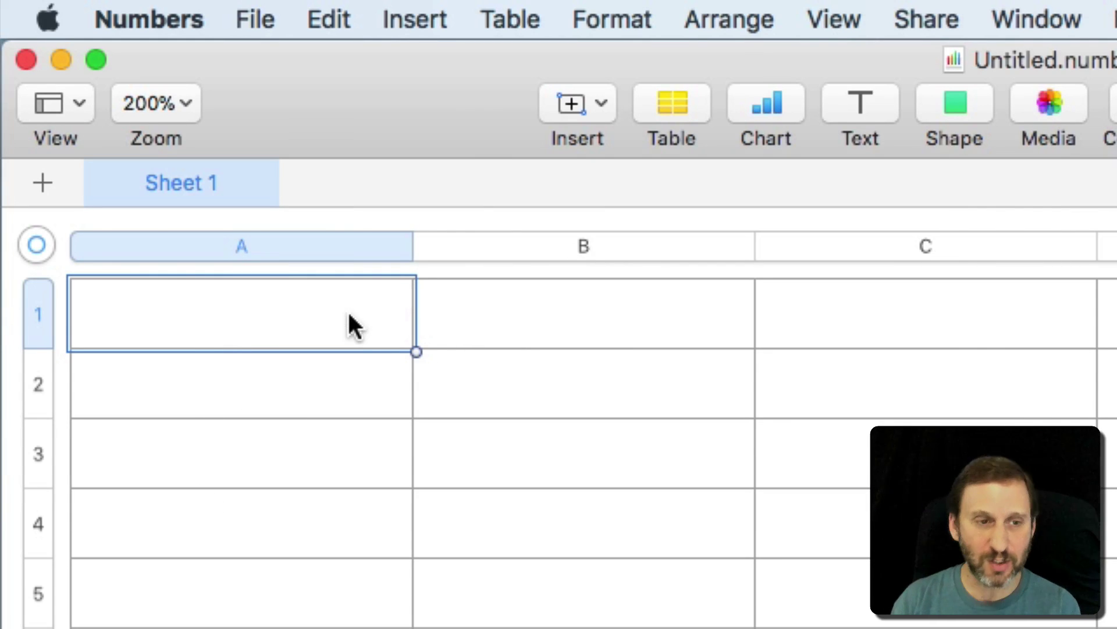
left_click(291, 314)
type("$100")
key("Return")
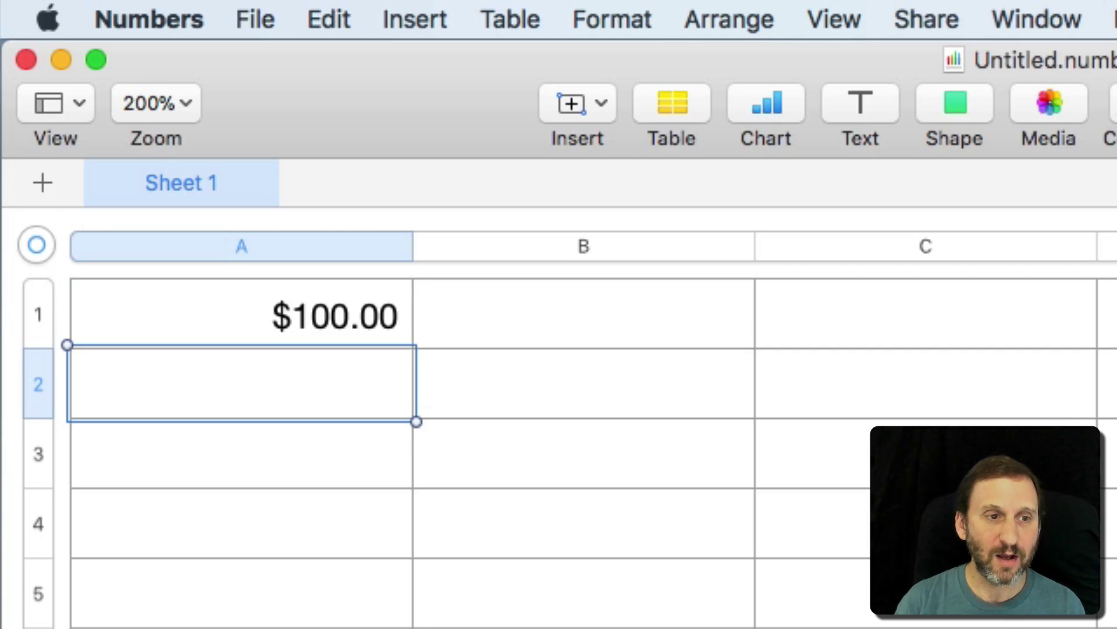
Give B1 the formula CURRENCYCONVERT(A1, "EUR"), showing €85.68.
left_click(242, 314)
left_click(584, 314)
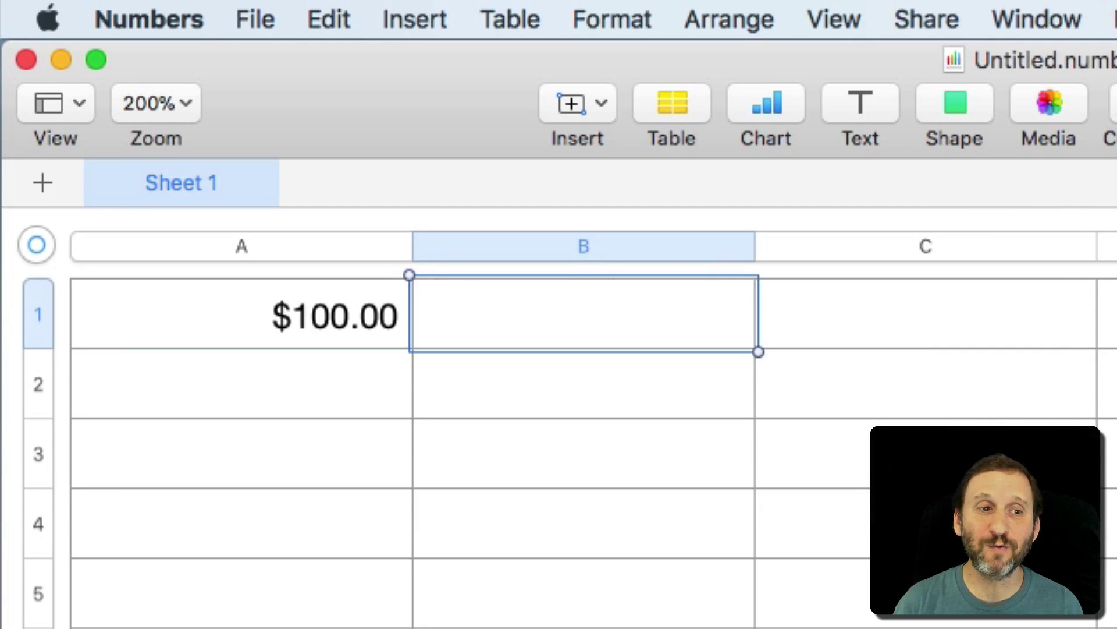
left_click(241, 314)
left_click(584, 314)
type("=")
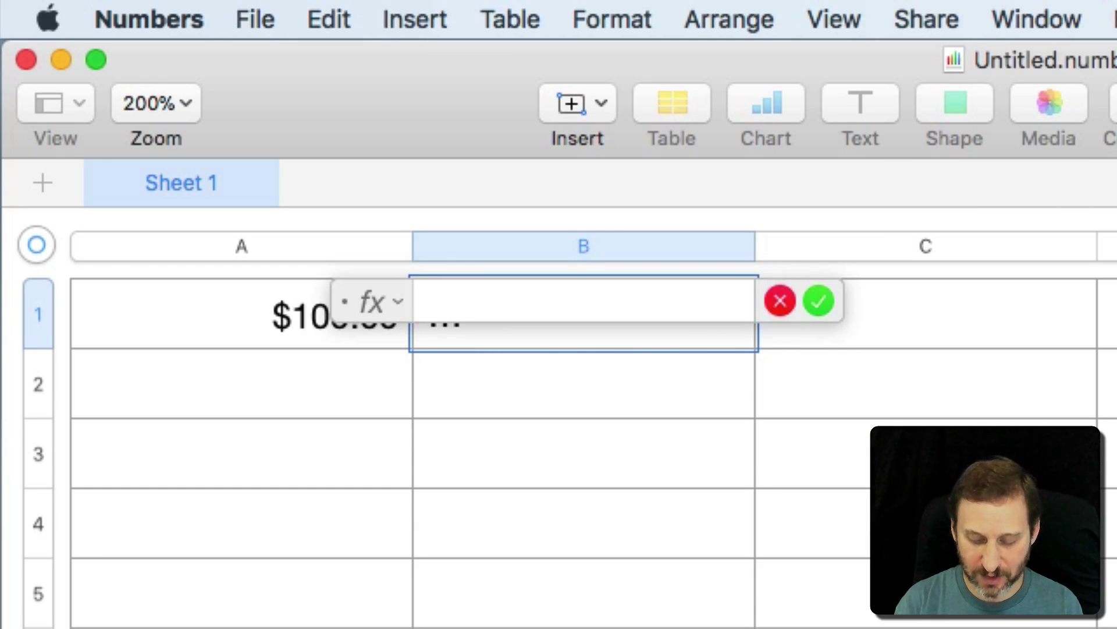
type("CURRENCYCO")
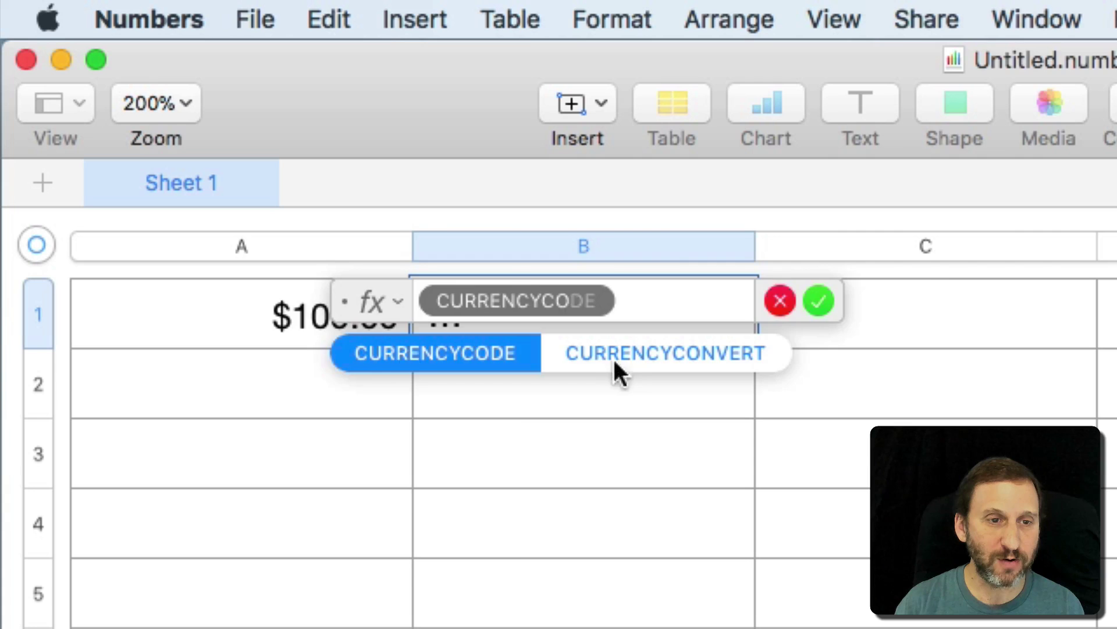
left_click(641, 353)
left_click(256, 312)
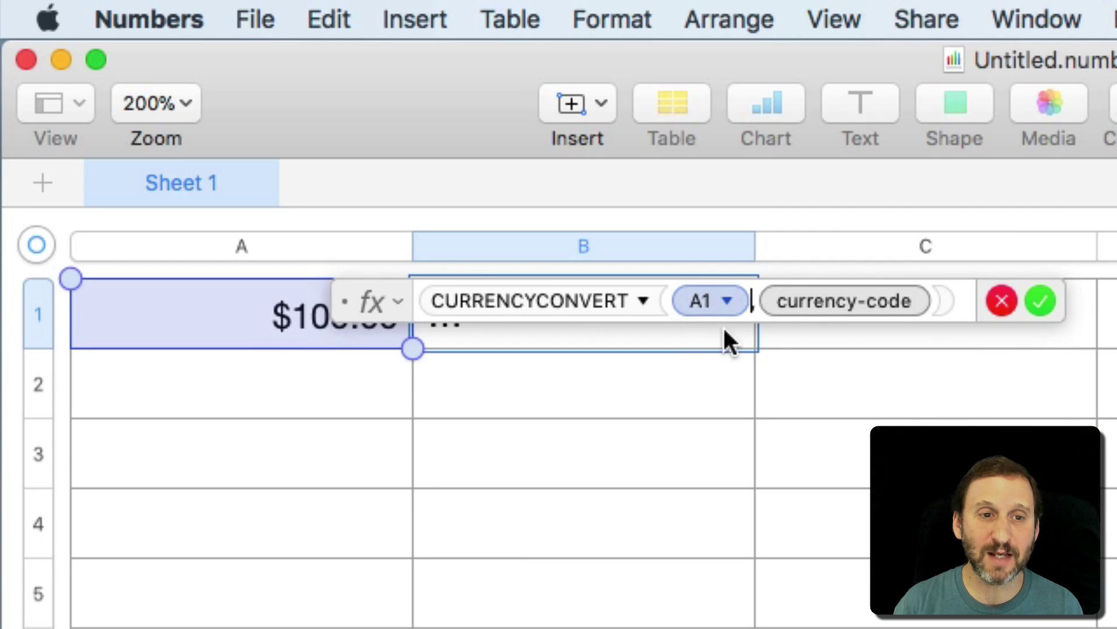
left_click(823, 301)
type("\"EUR")
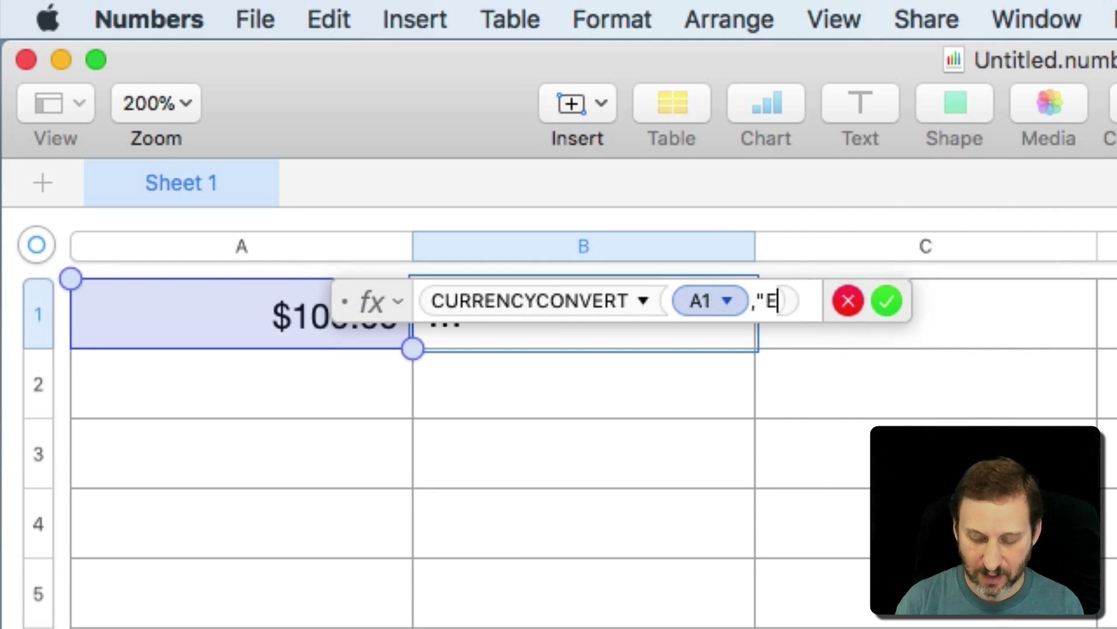
type("\"")
key("Return")
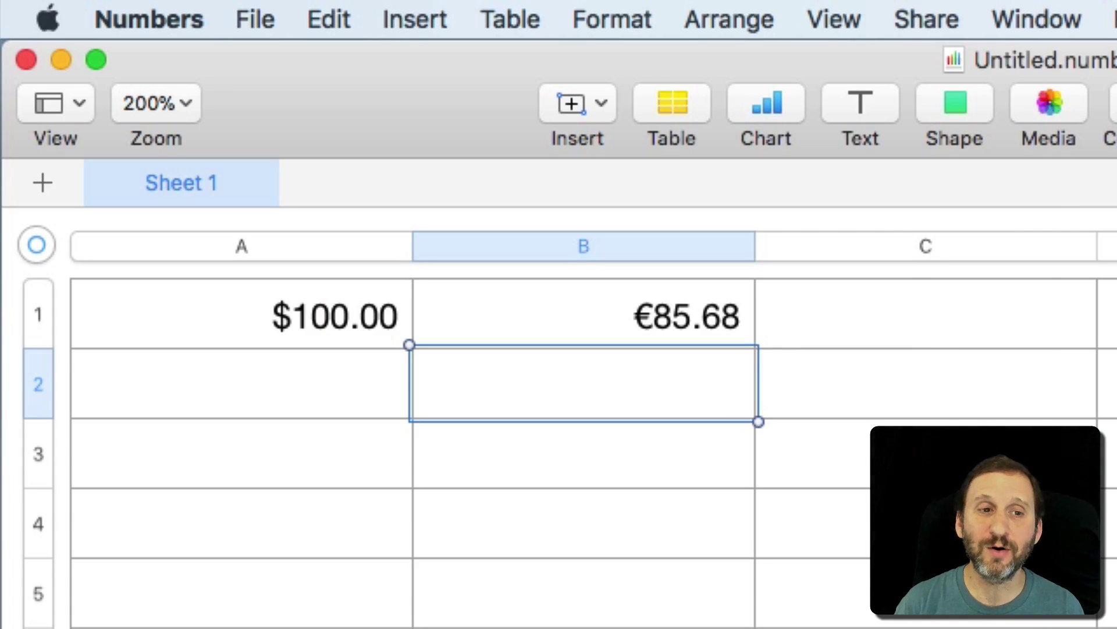
left_click(584, 314)
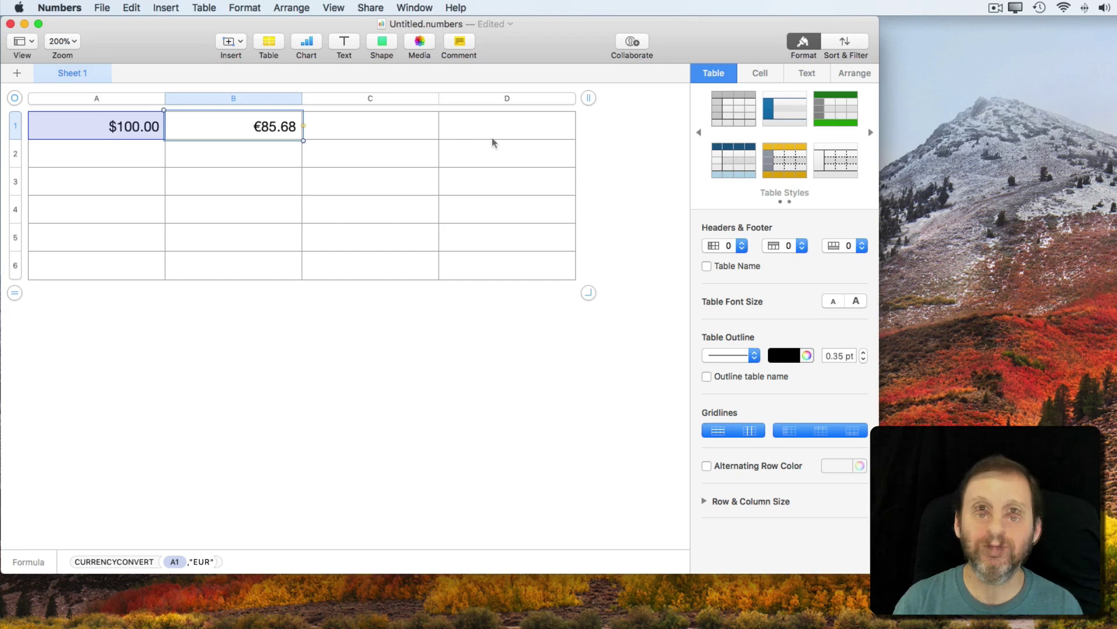
Replace B1's formula with =CURRENCY("USD","EUR"), showing the €0.86 exchange rate.
double_click(247, 124)
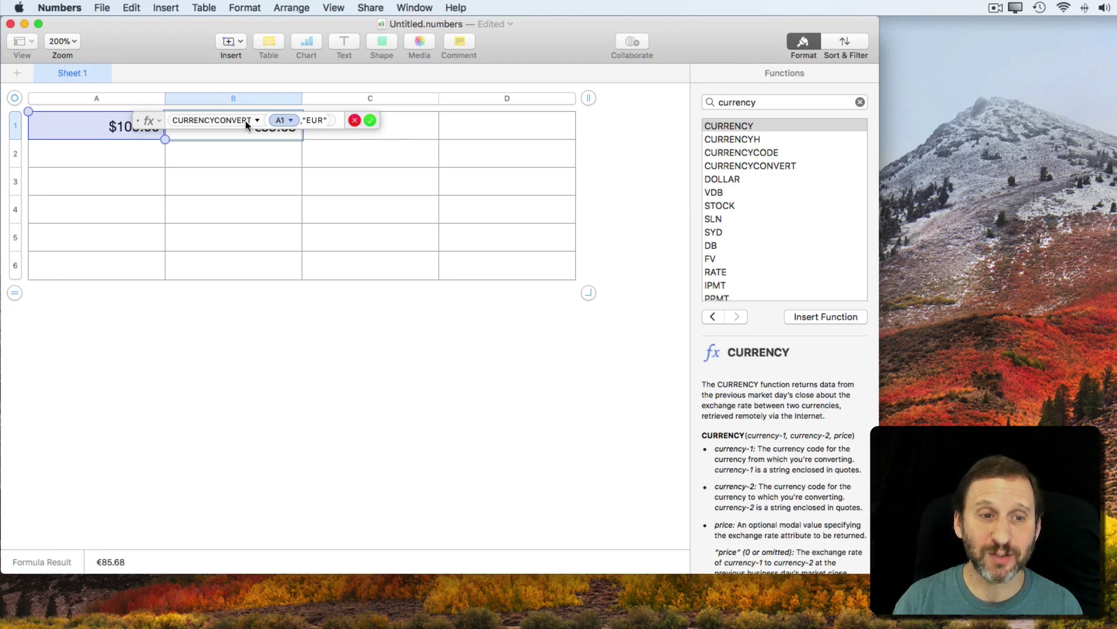
key("super+a")
key("BackSpace")
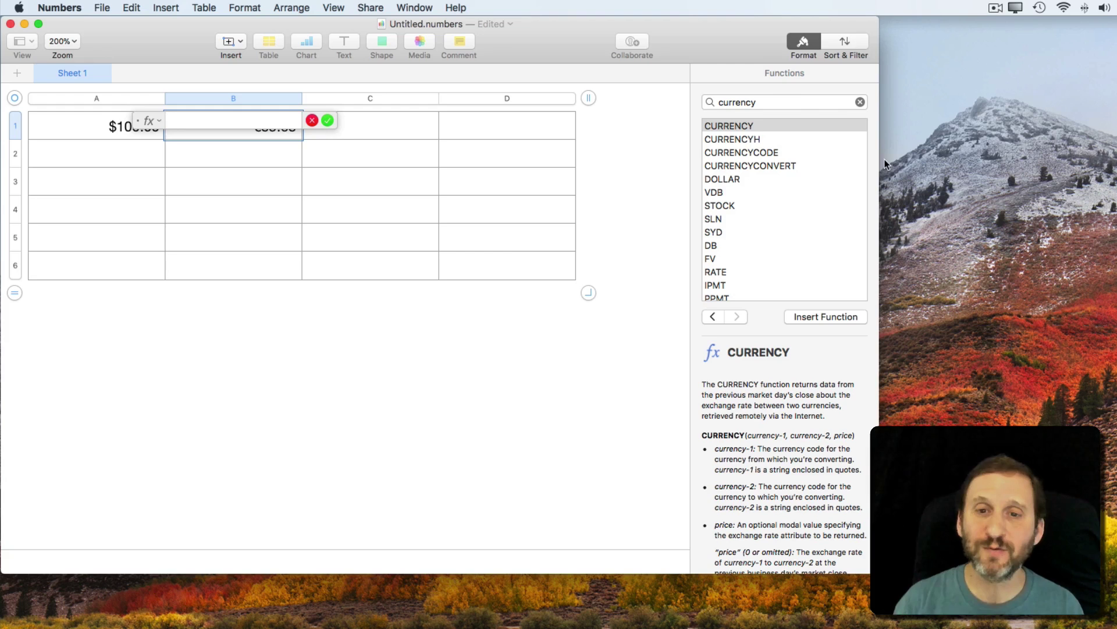
left_click(736, 127)
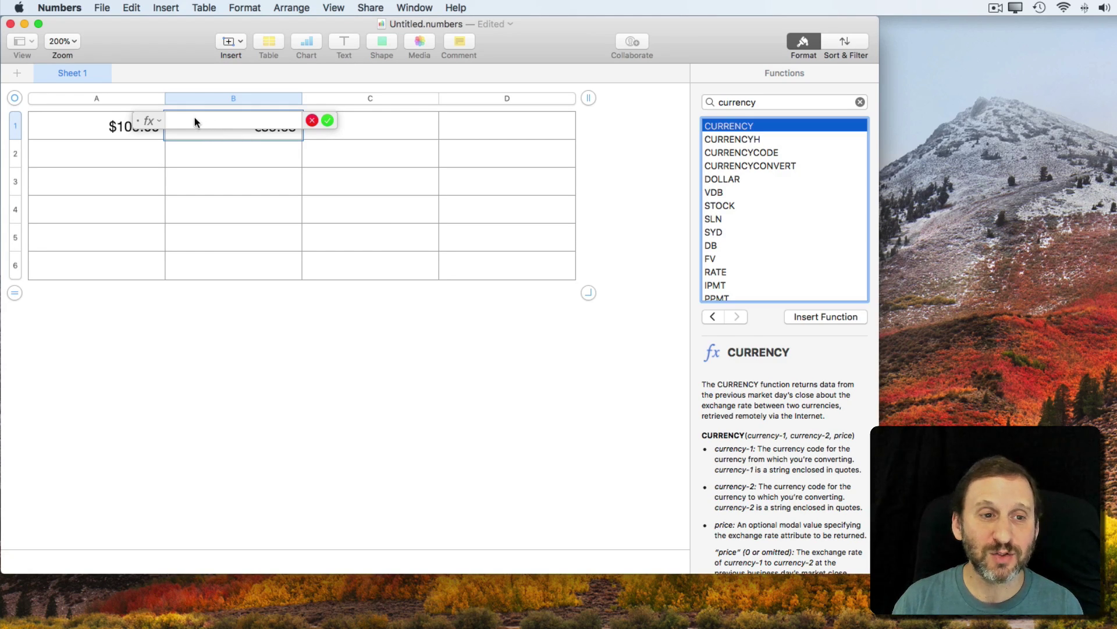
left_click(213, 120)
type("currenc")
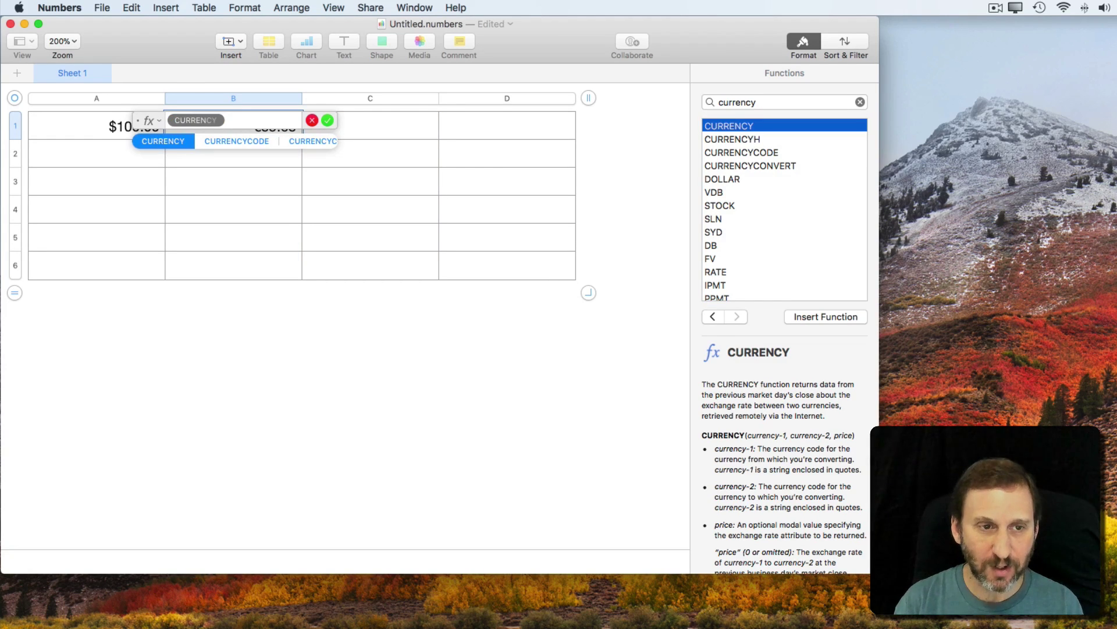
key("Return")
type("\"US")
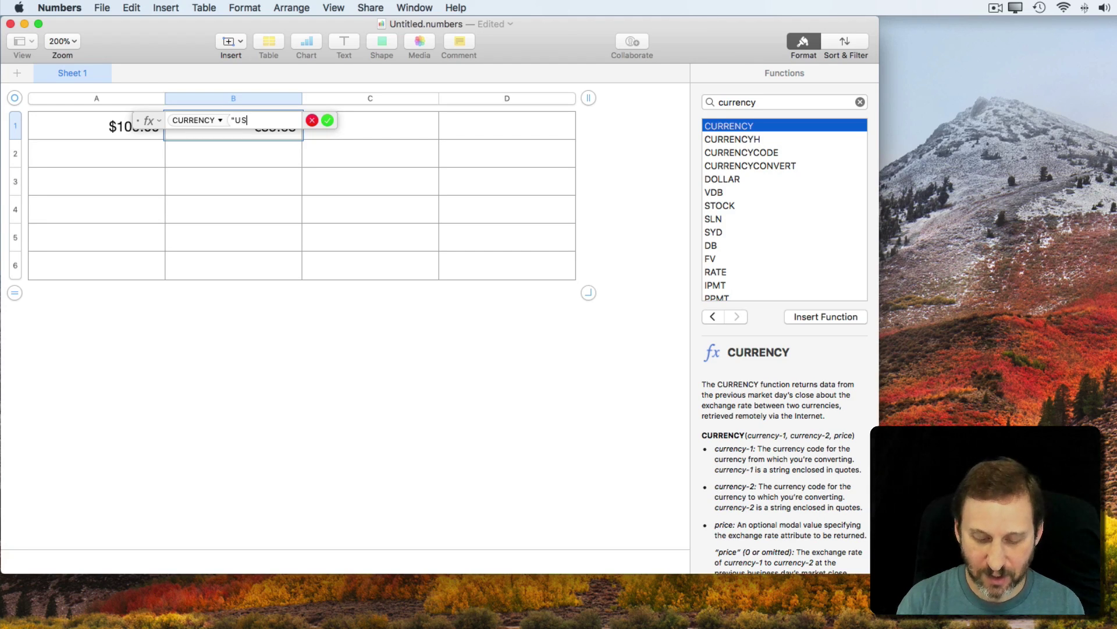
type("D\",\"EUR\"")
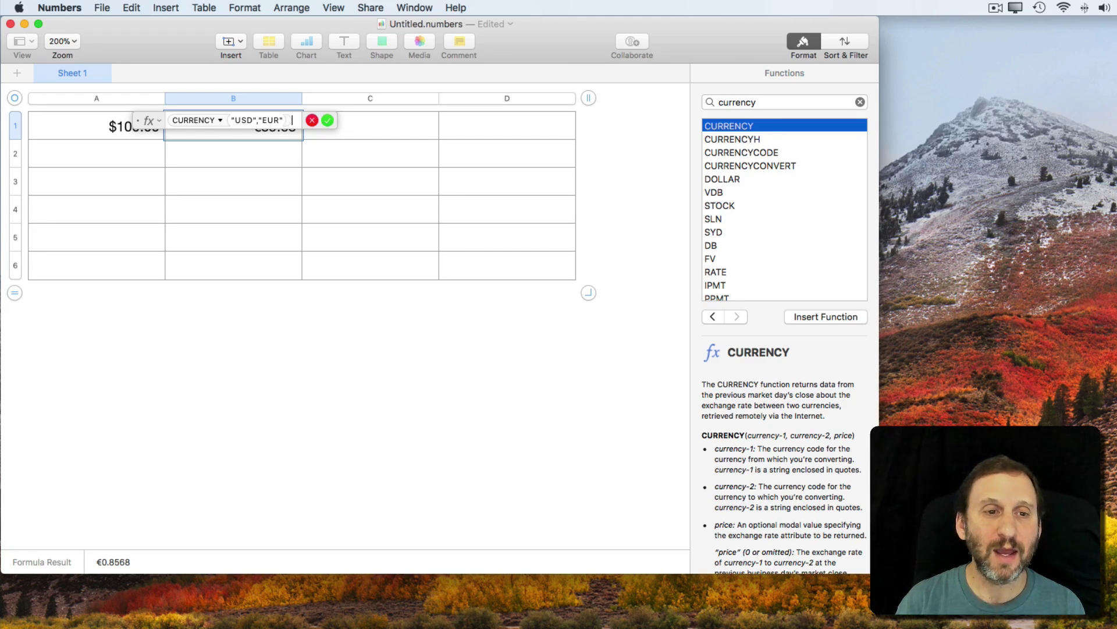
key("Return")
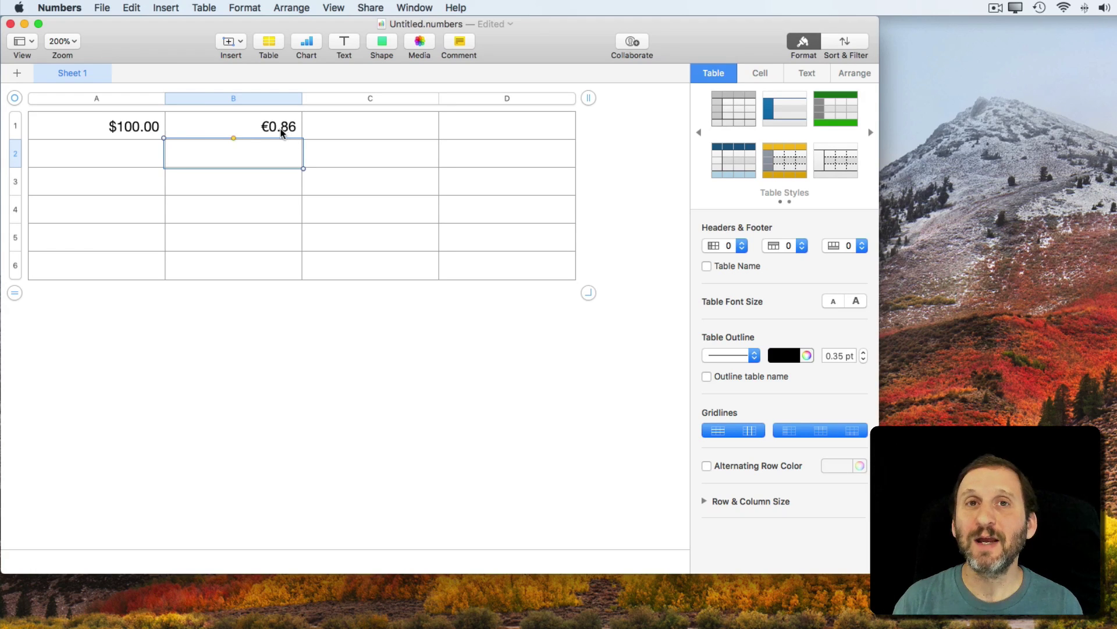
Add "open" as the third argument of B1's CURRENCY formula.
left_click(237, 128)
double_click(236, 125)
key("Right")
key("Right")
key("Right")
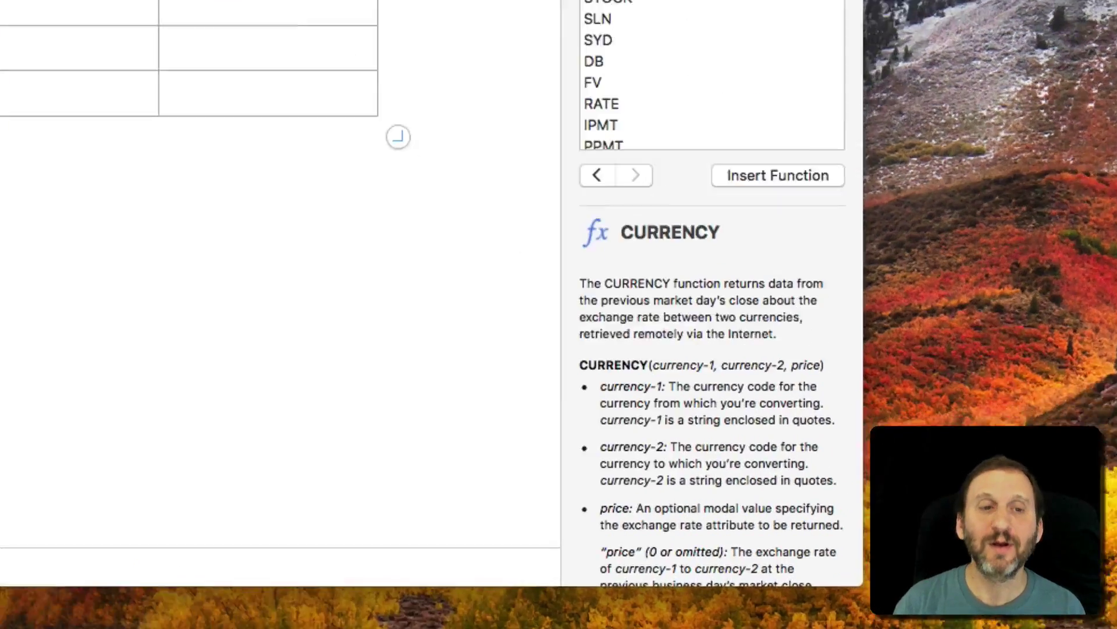
scroll(584, 456, "down", 10)
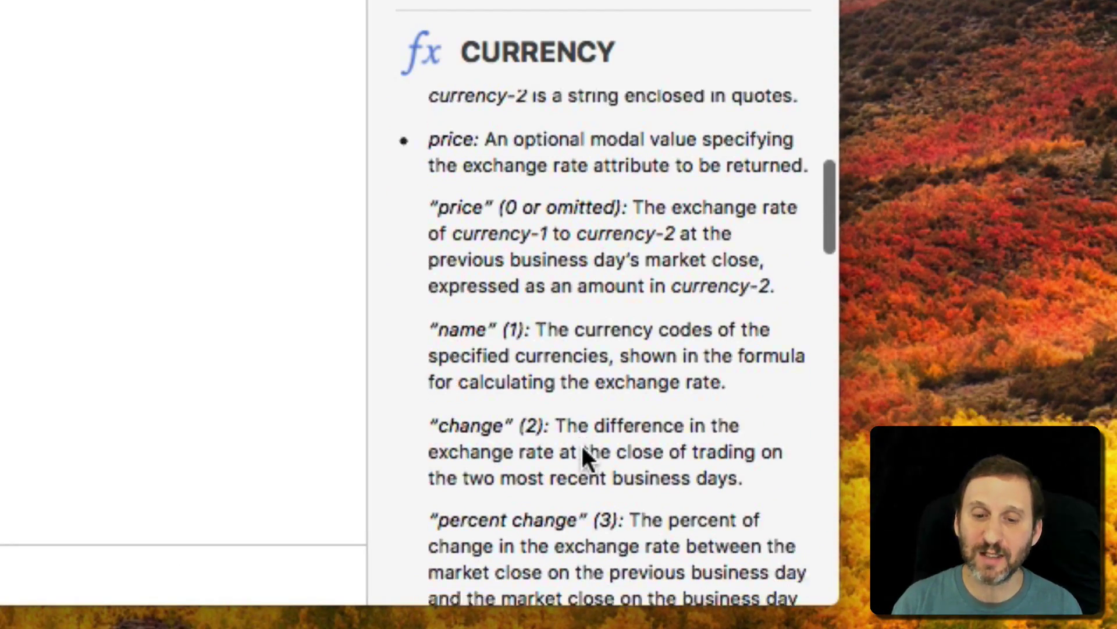
scroll(583, 452, "down", 5)
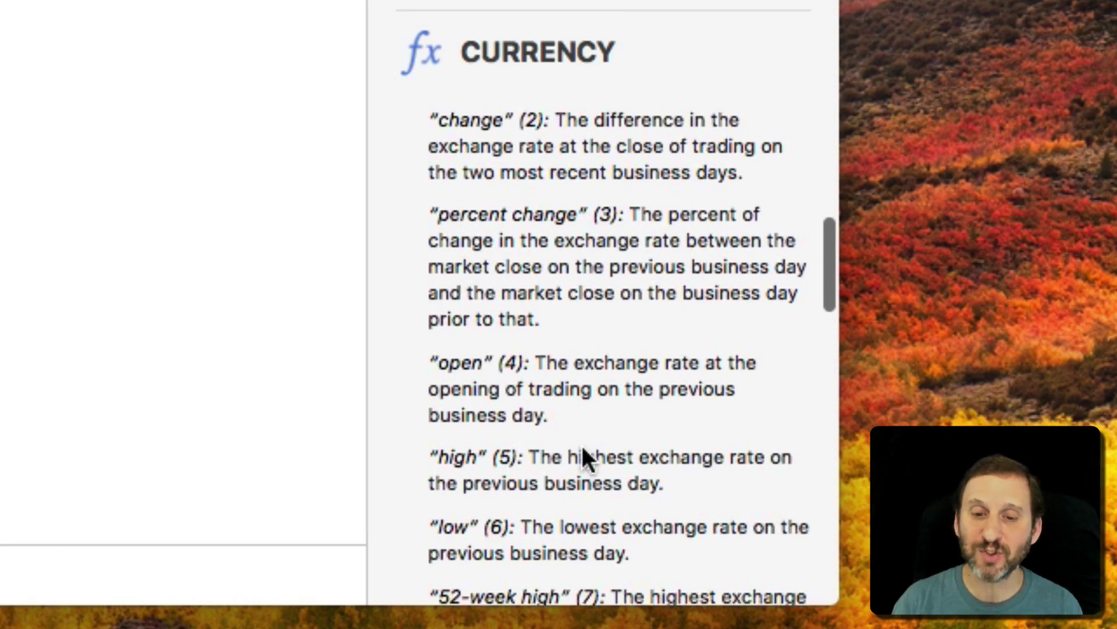
scroll(584, 453, "down", 7)
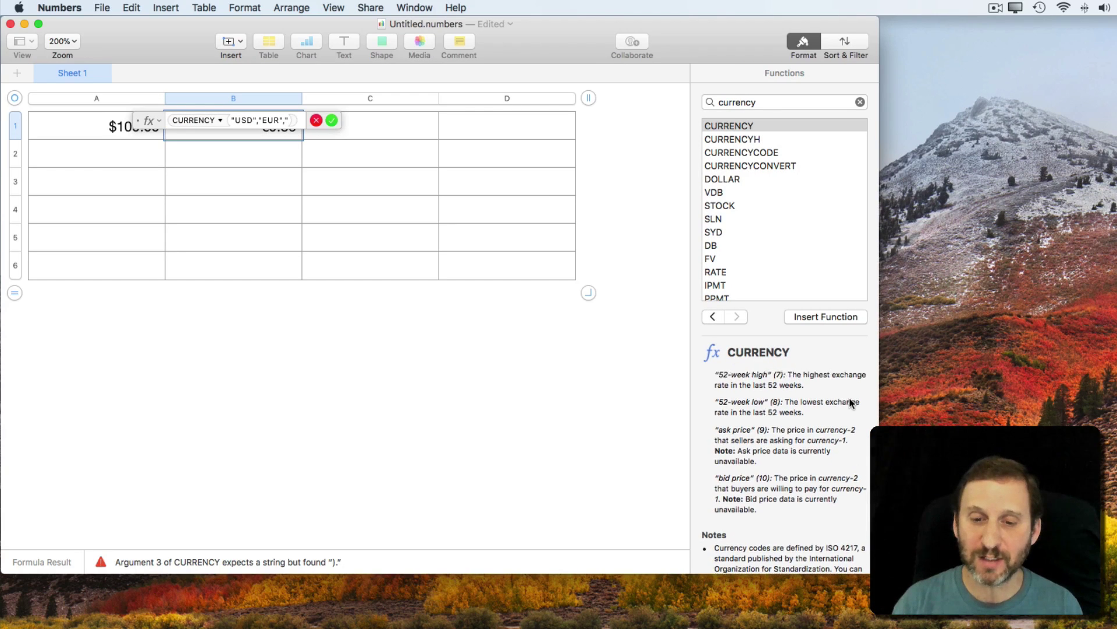
scroll(851, 401, "up", 3)
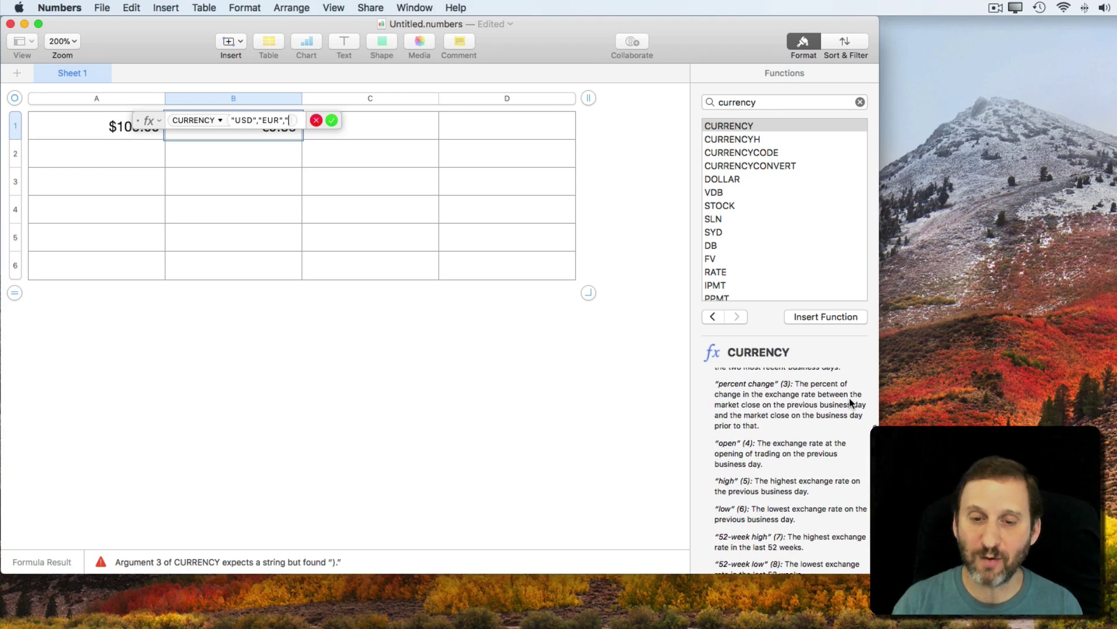
type("ope")
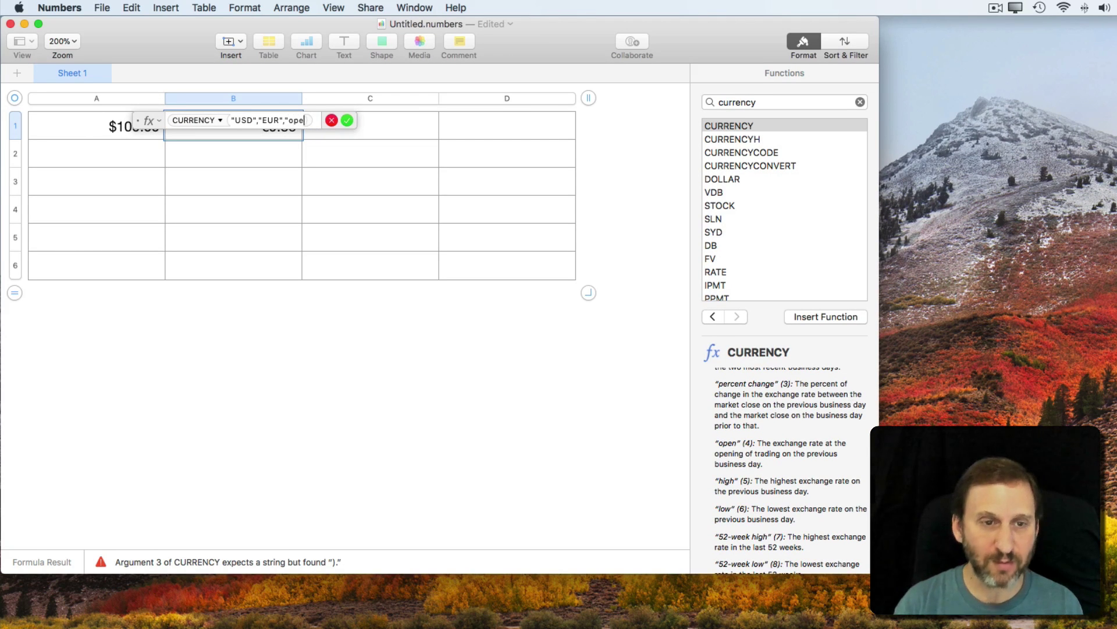
type("n\"")
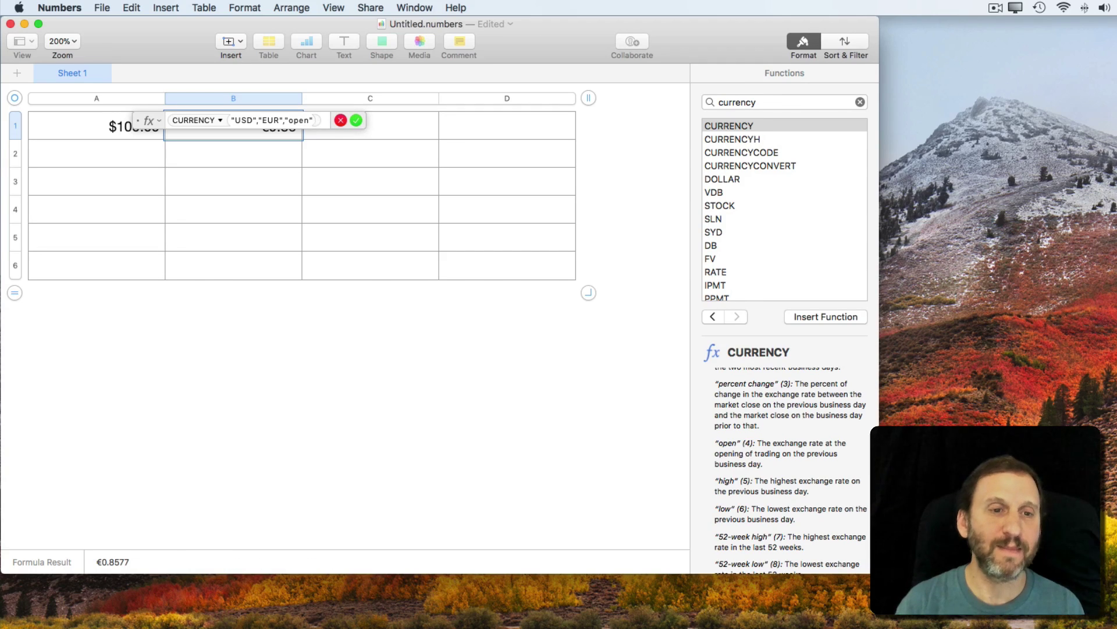
key("Return")
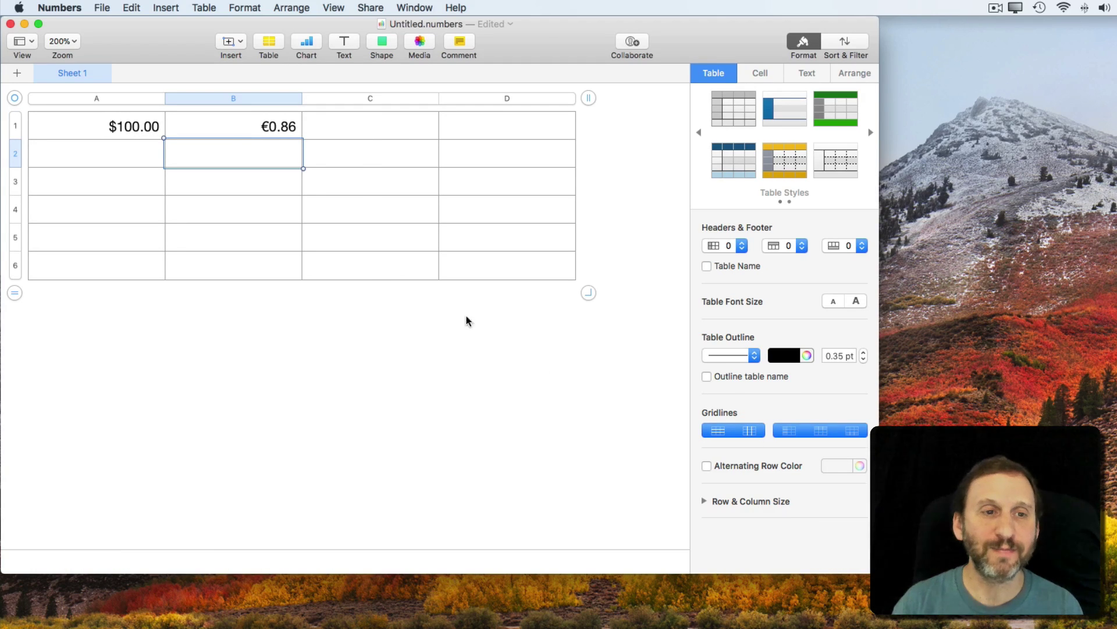
Reopen B1's formula, read the CURRENCYH help, then show the CURRENCYCODE description.
double_click(248, 133)
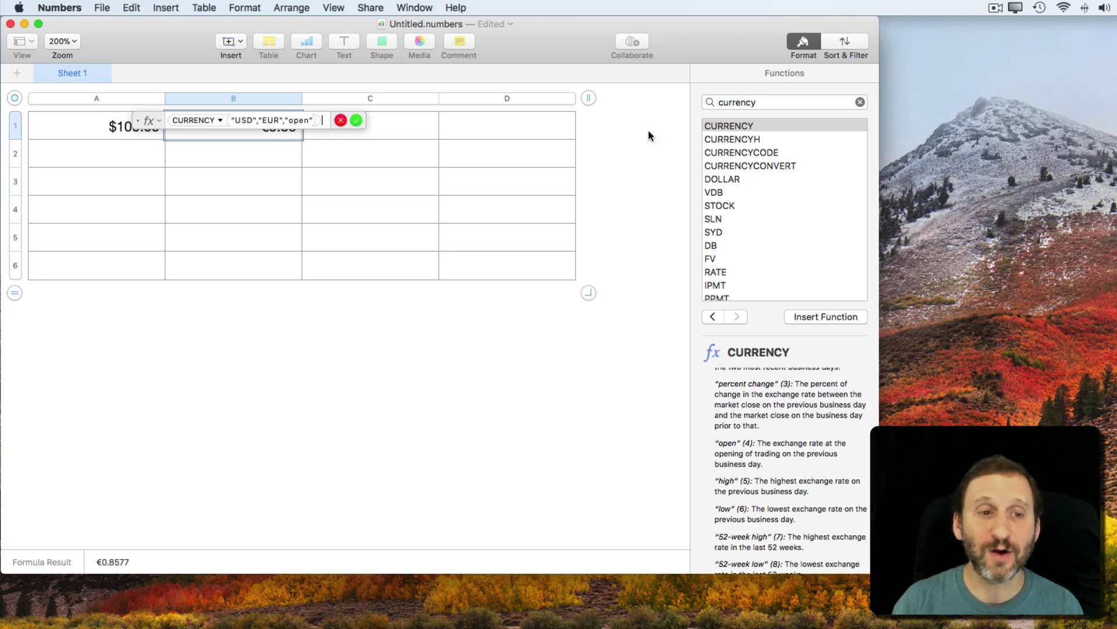
left_click(742, 139)
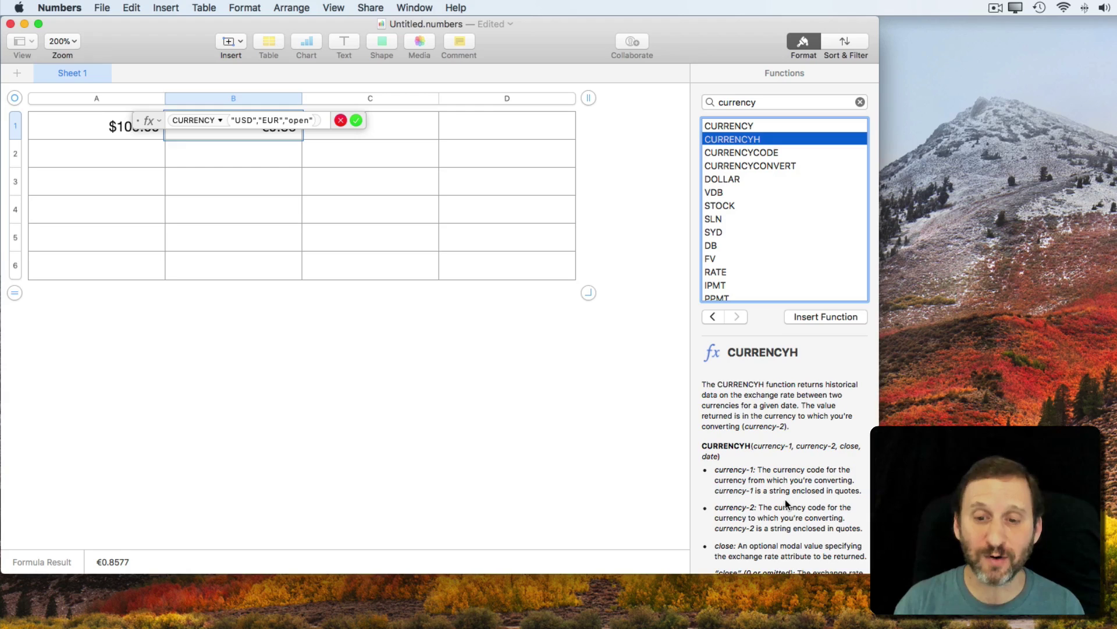
scroll(785, 500, "down", 5)
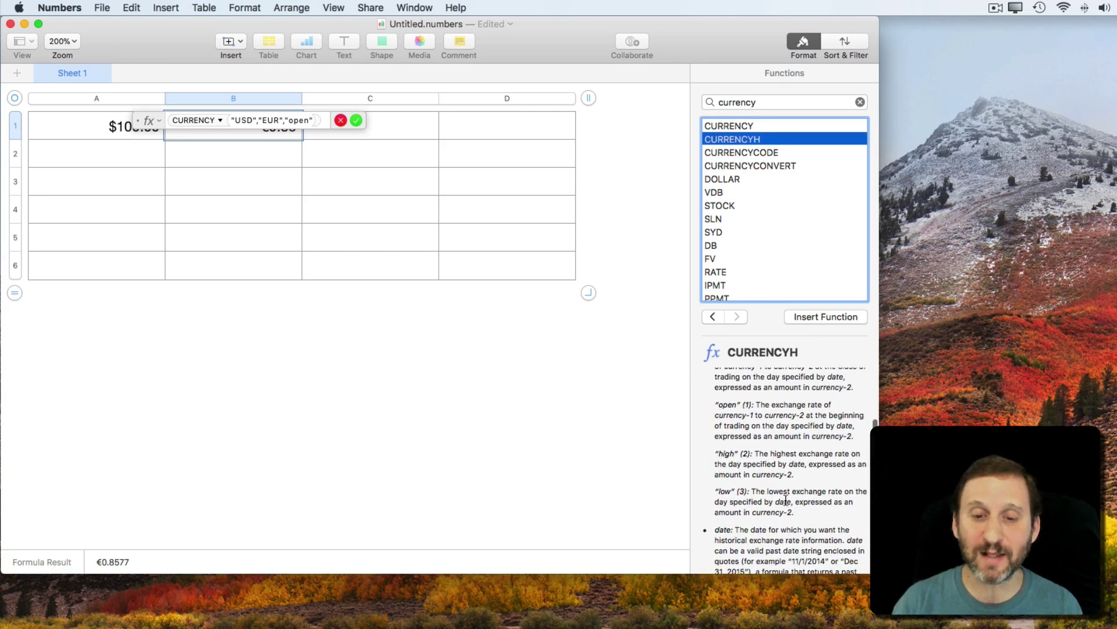
scroll(786, 499, "down", 3)
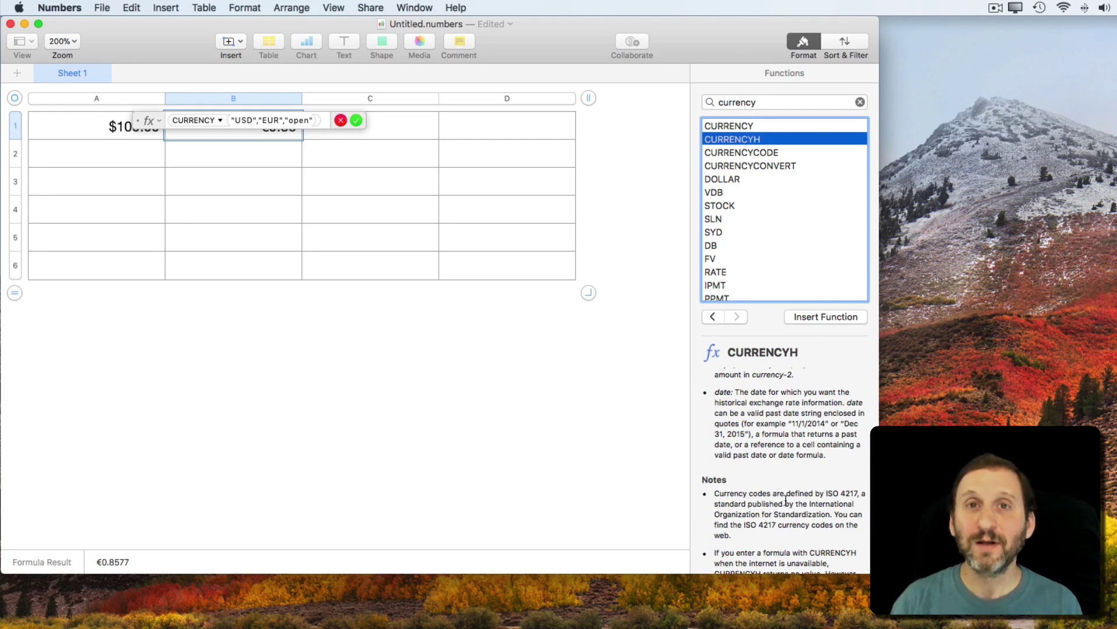
scroll(786, 499, "up", 3)
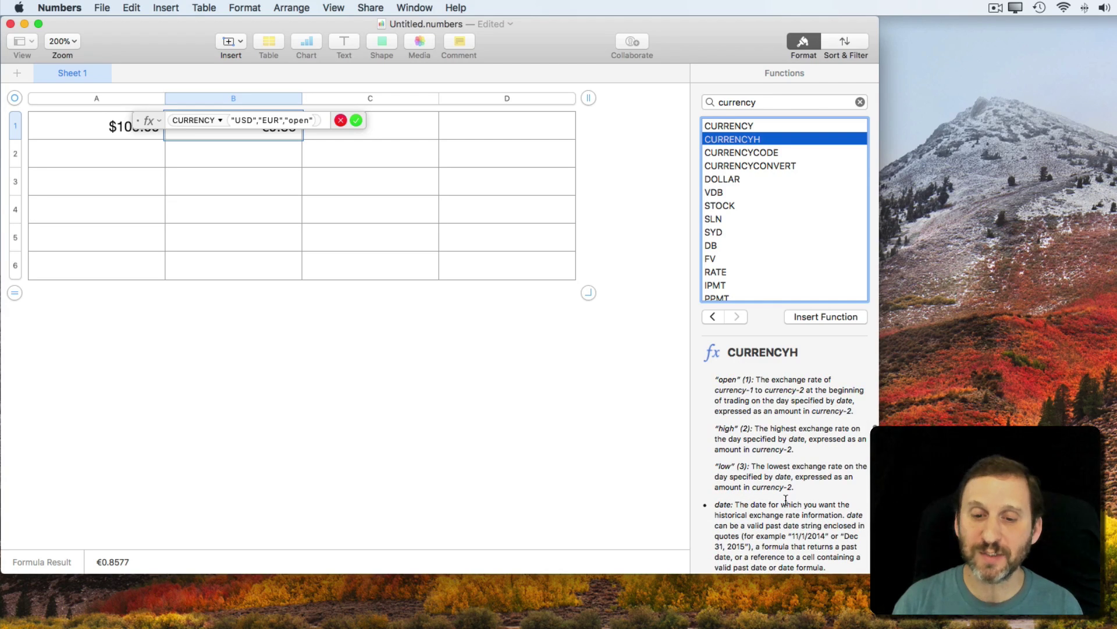
scroll(781, 515, "down", 2)
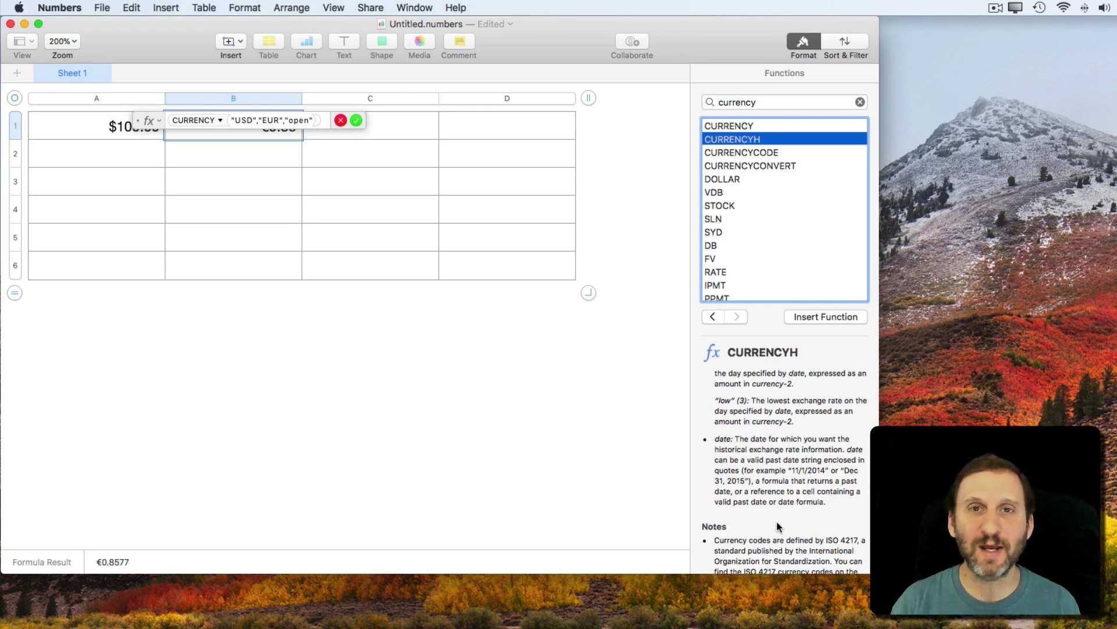
scroll(777, 521, "up", 5)
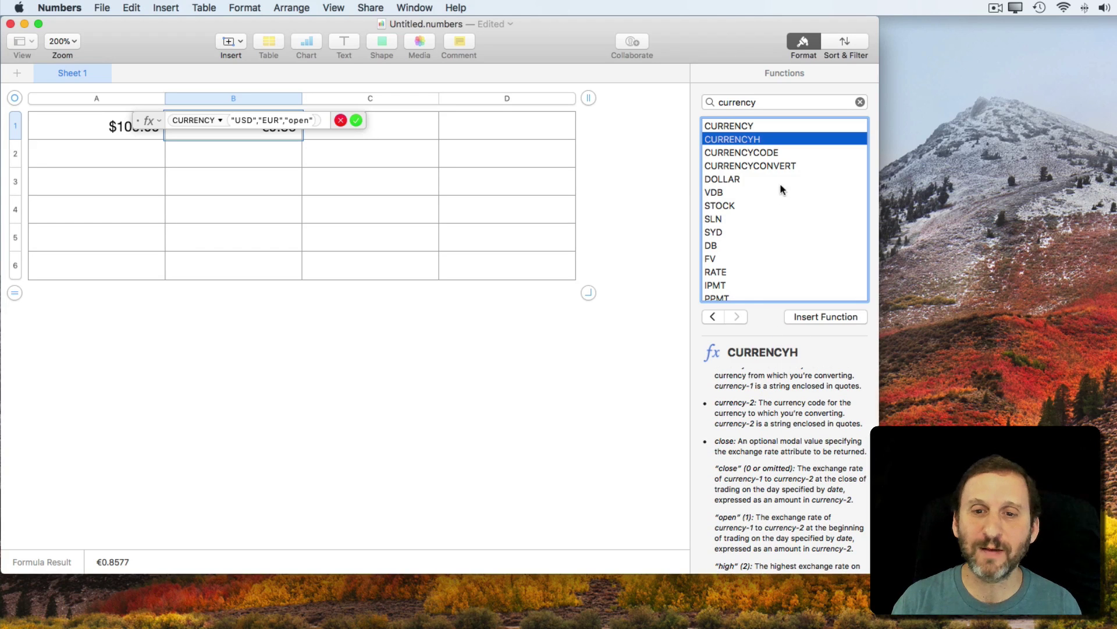
left_click(750, 149)
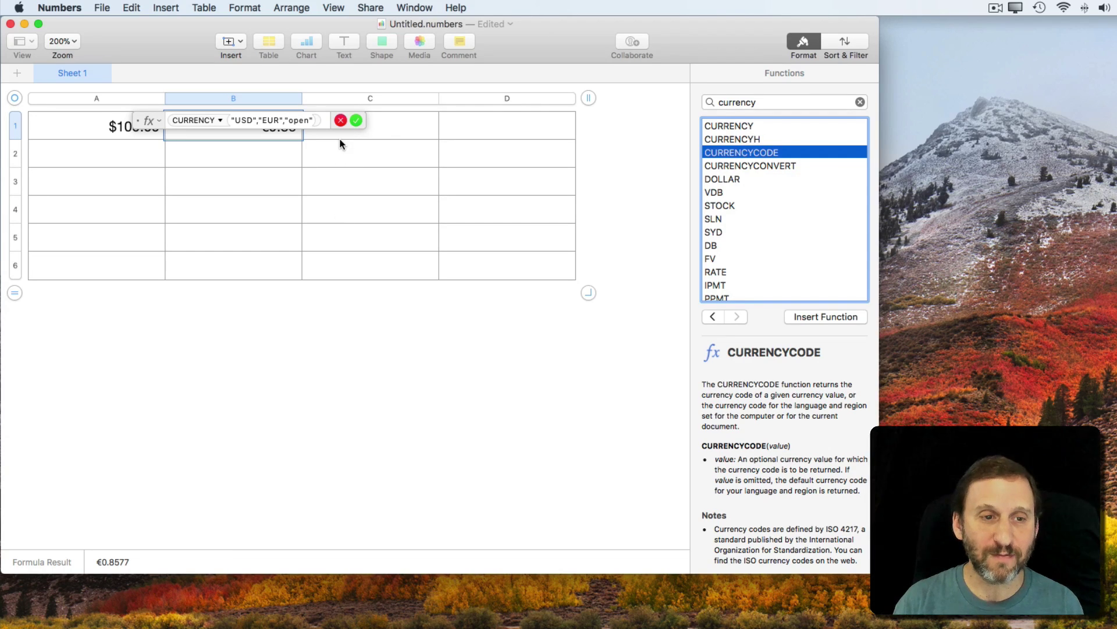
Replace B1's formula with CURRENCYCODE(A1) so it shows USD, then check A1 and B1.
left_click(340, 120)
double_click(251, 122)
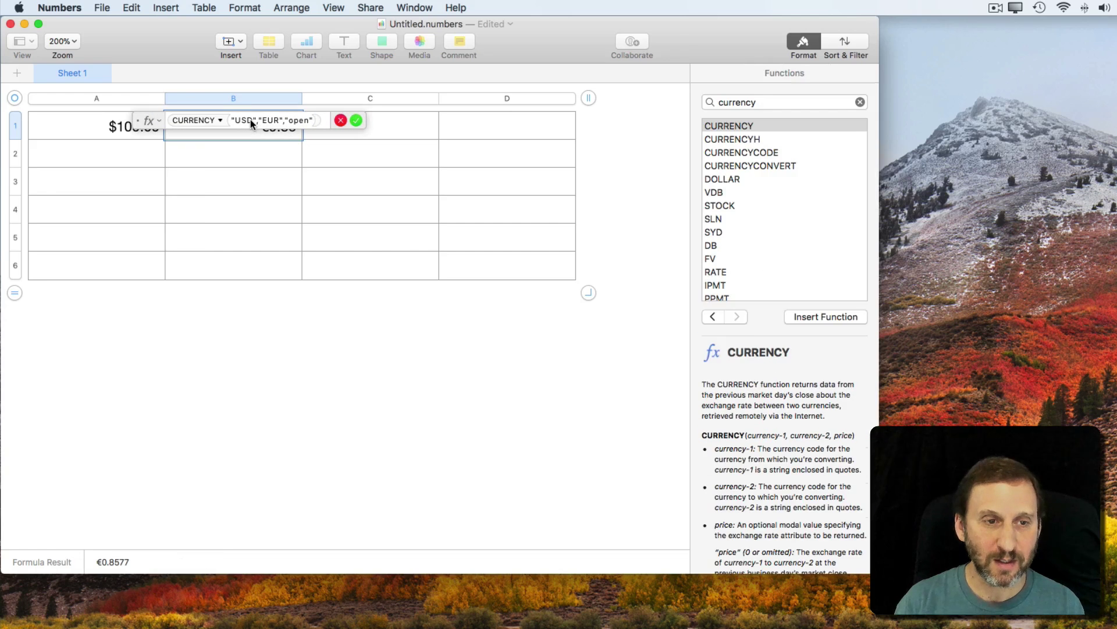
triple_click(309, 120)
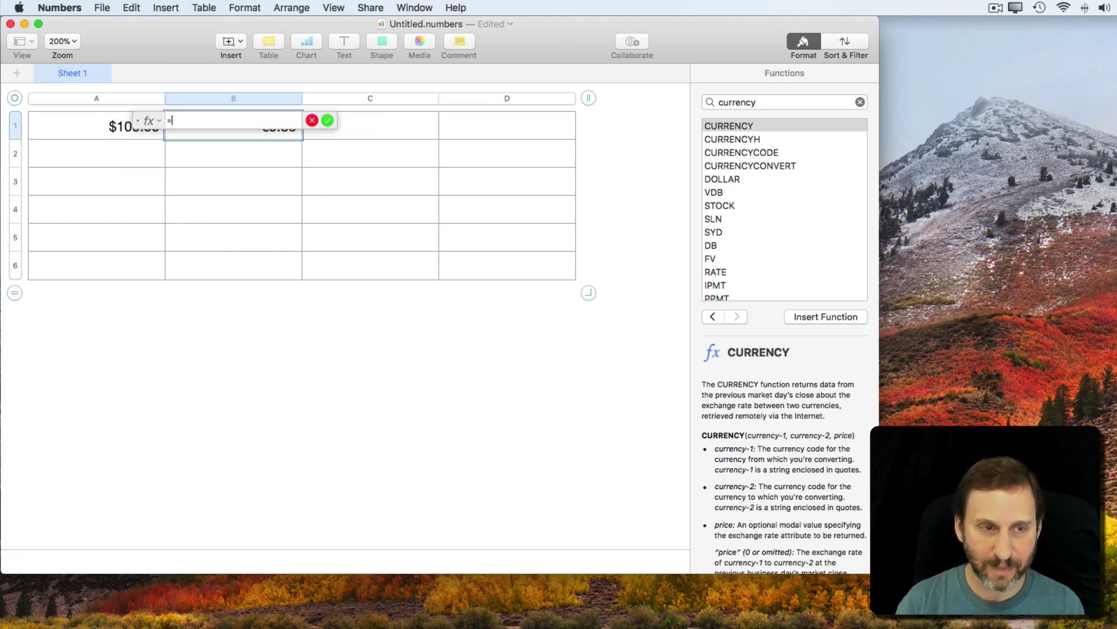
type("CURRENCY")
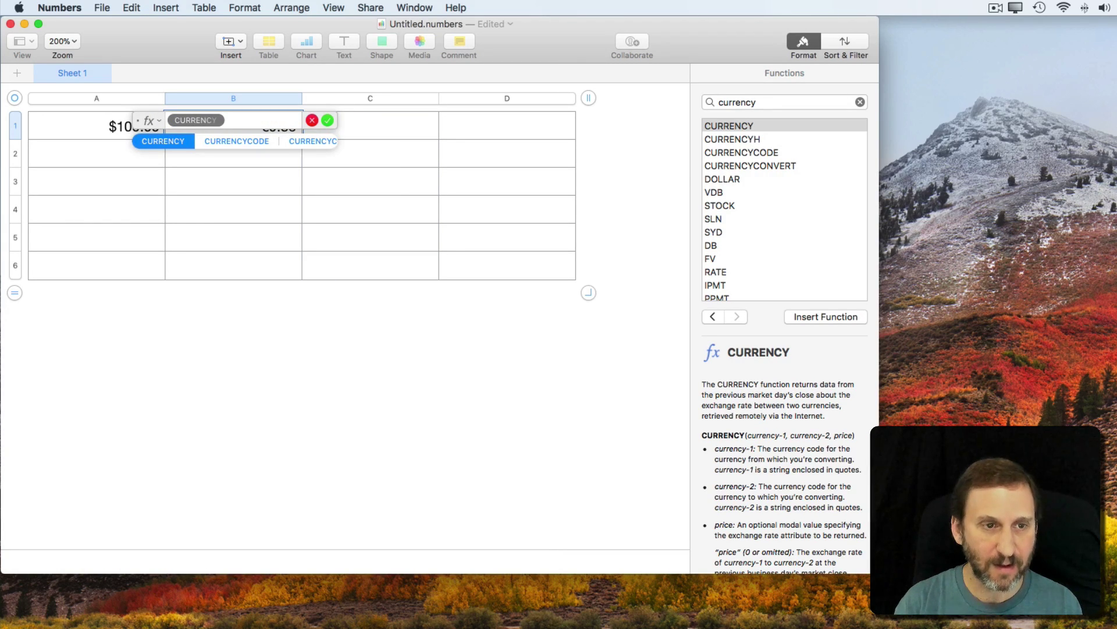
key("Down")
key("Return")
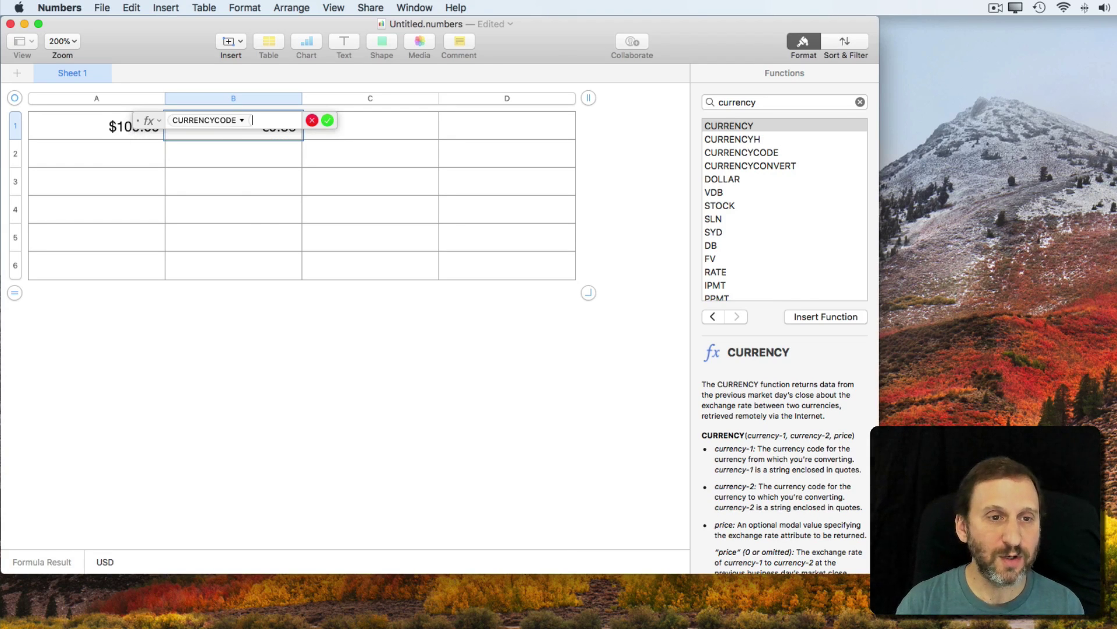
left_click(145, 119)
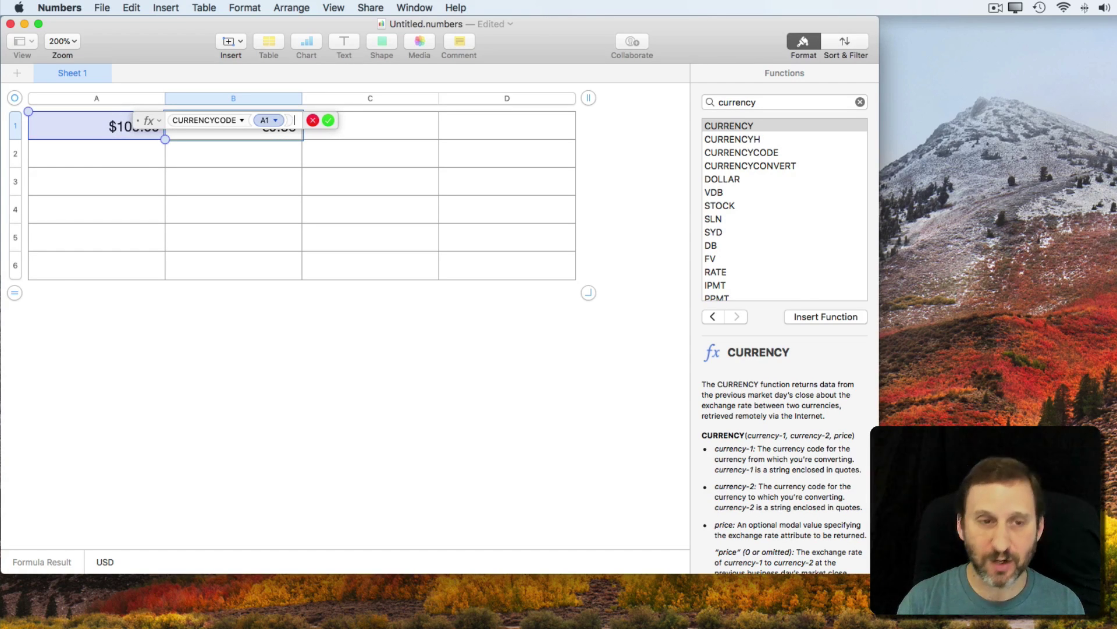
key("Return")
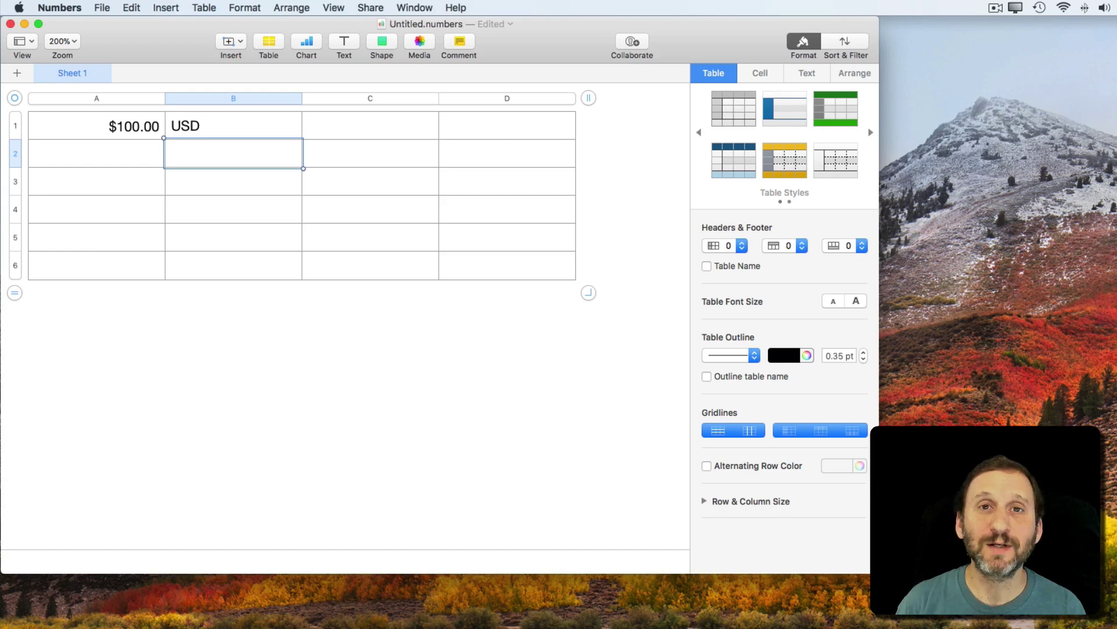
left_click(135, 131)
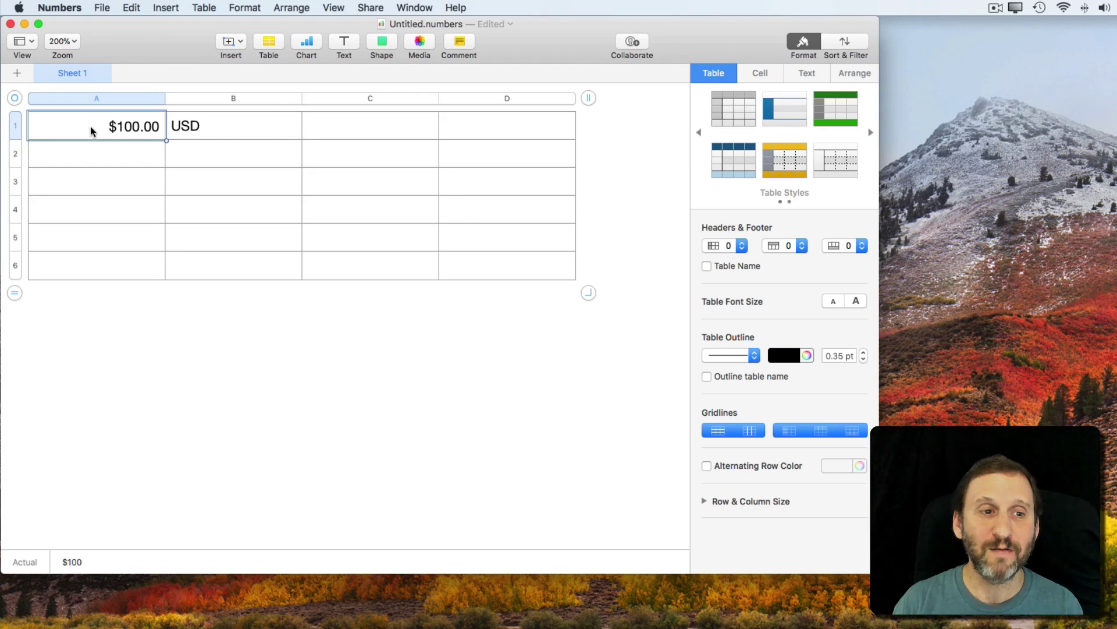
left_click(199, 133)
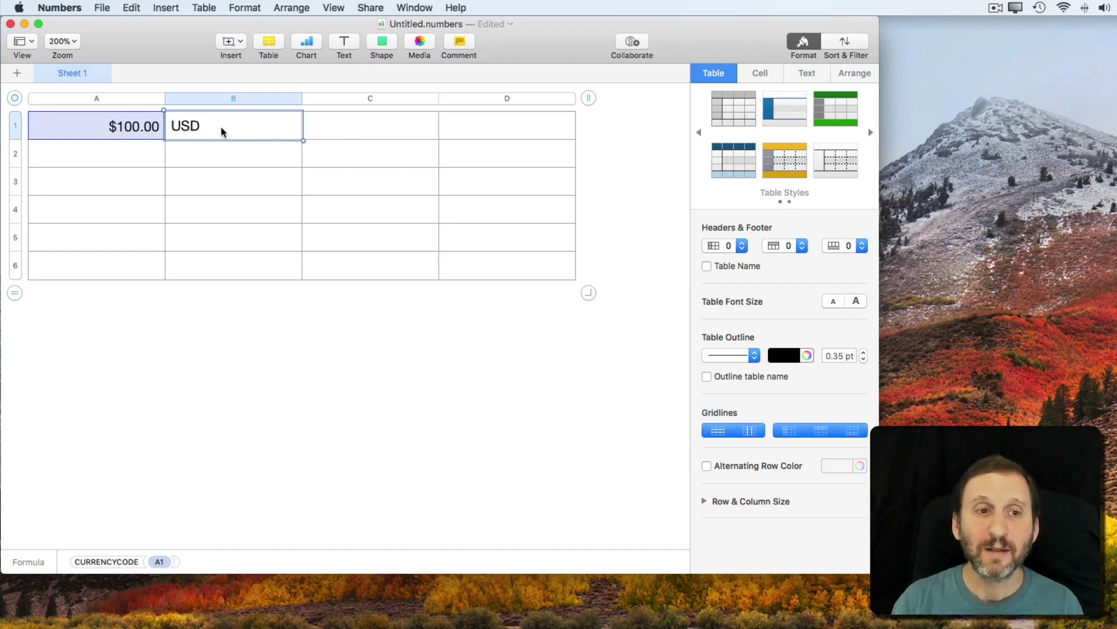
Reopen B1, scroll the CURRENCY help to its Notes, and select "ISO 4217".
double_click(221, 132)
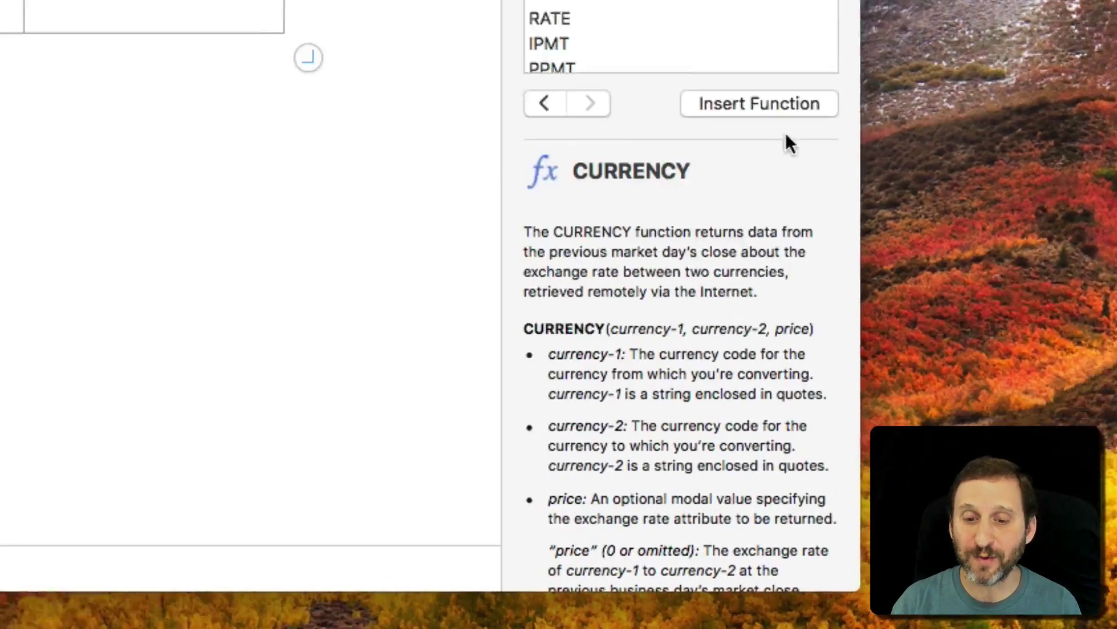
scroll(846, 476, "down", 2)
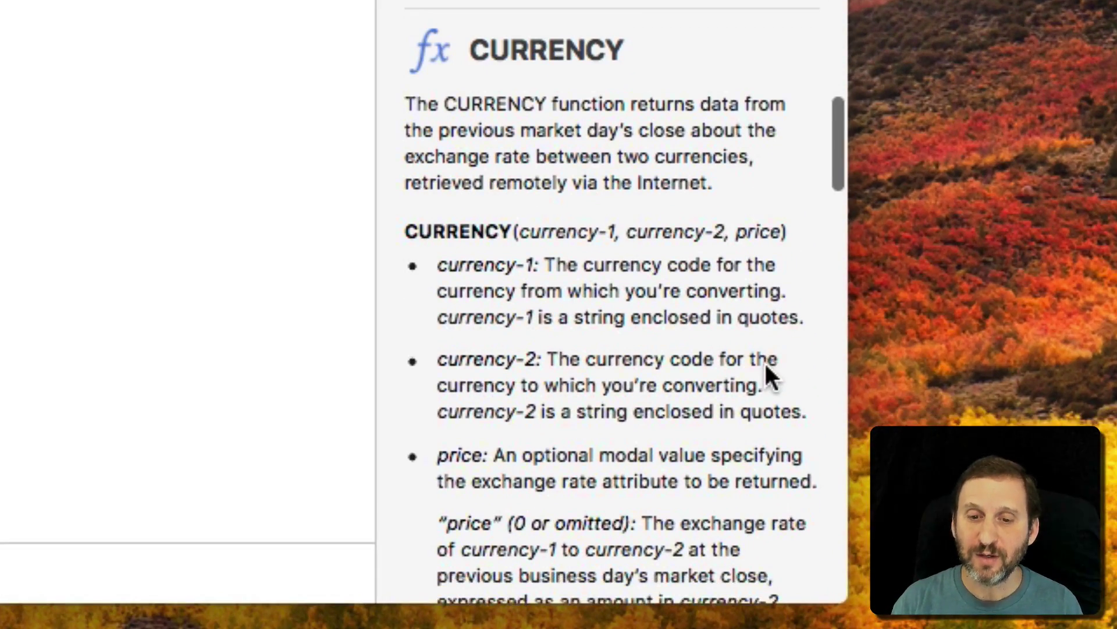
scroll(764, 361, "down", 15)
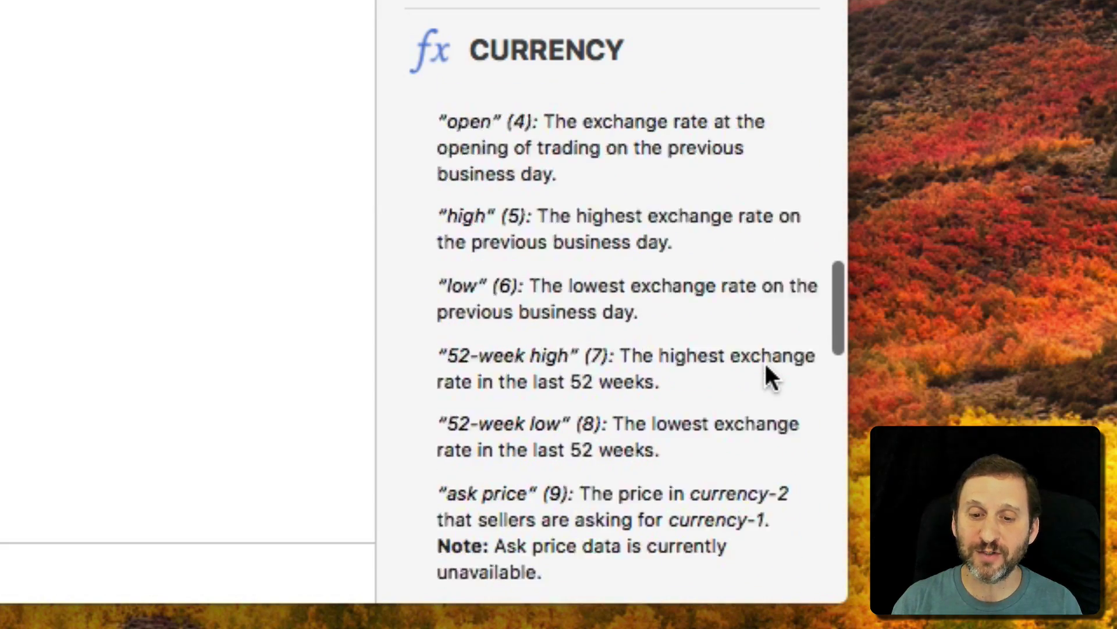
scroll(766, 367, "down", 8)
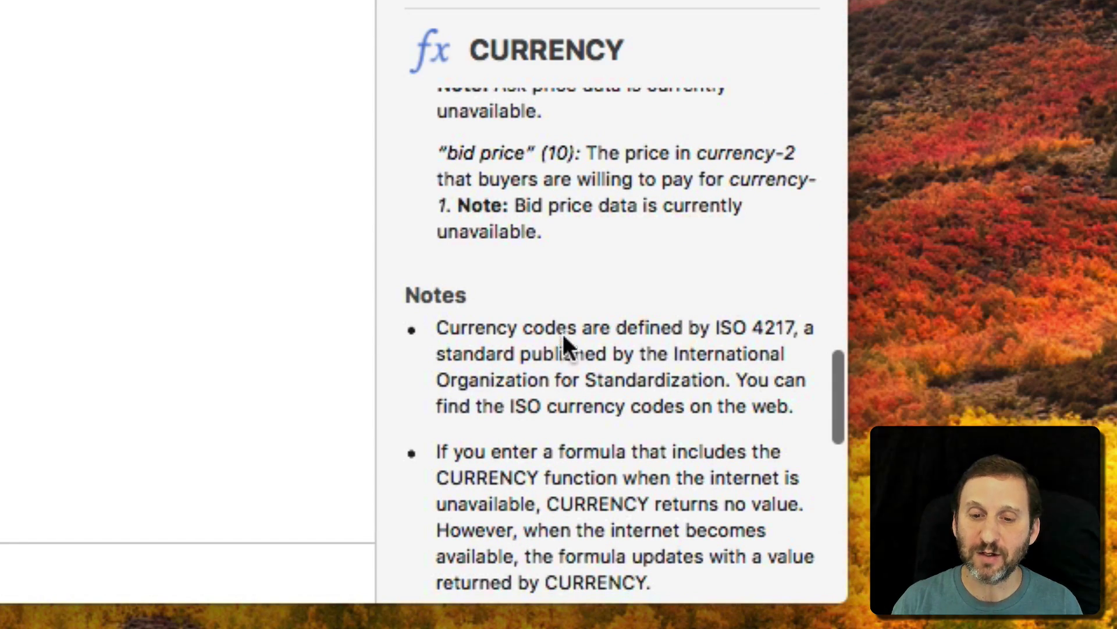
left_click_drag(717, 327, 794, 327)
key("super+c")
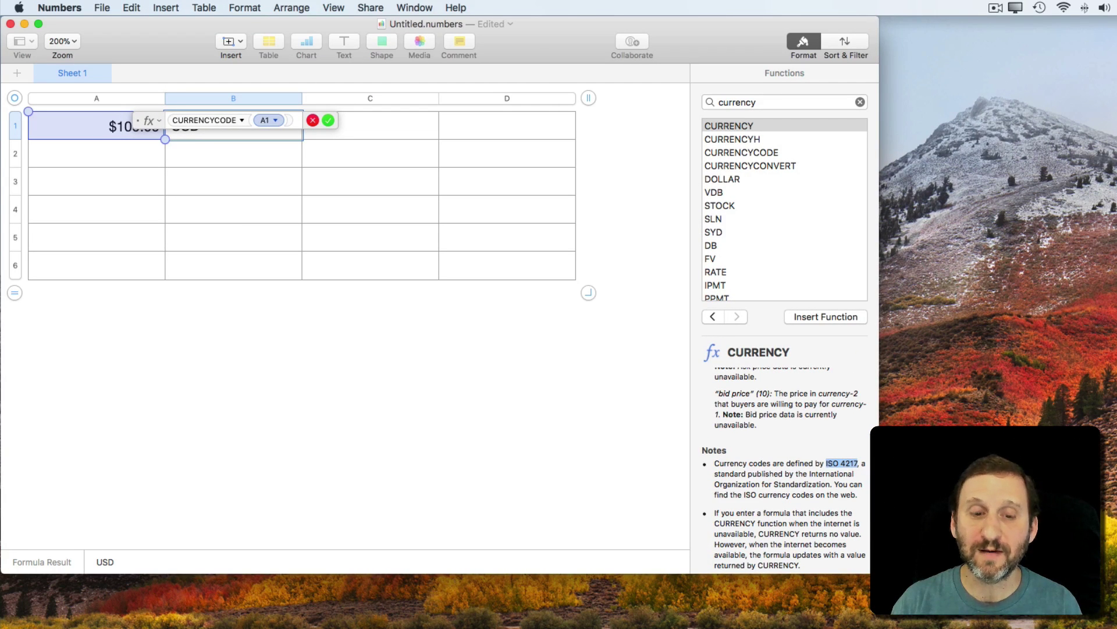
Search ISO 4217 in a new Safari window, open the Wikipedia article, and scroll to the currency code table.
key("super+Tab")
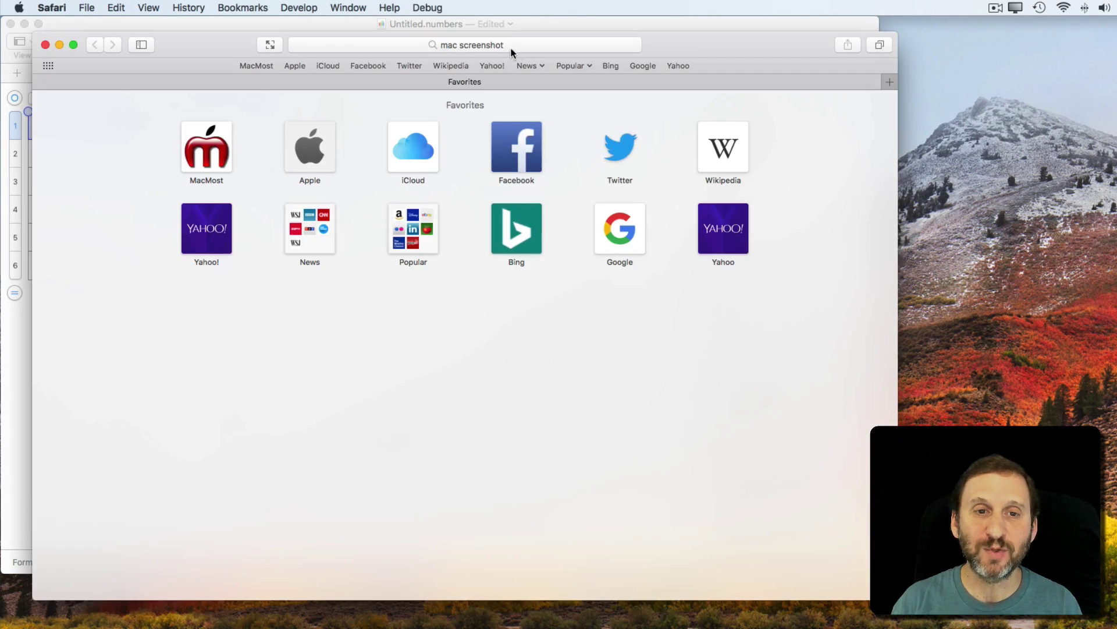
left_click(509, 44)
key("super+v")
key("Return")
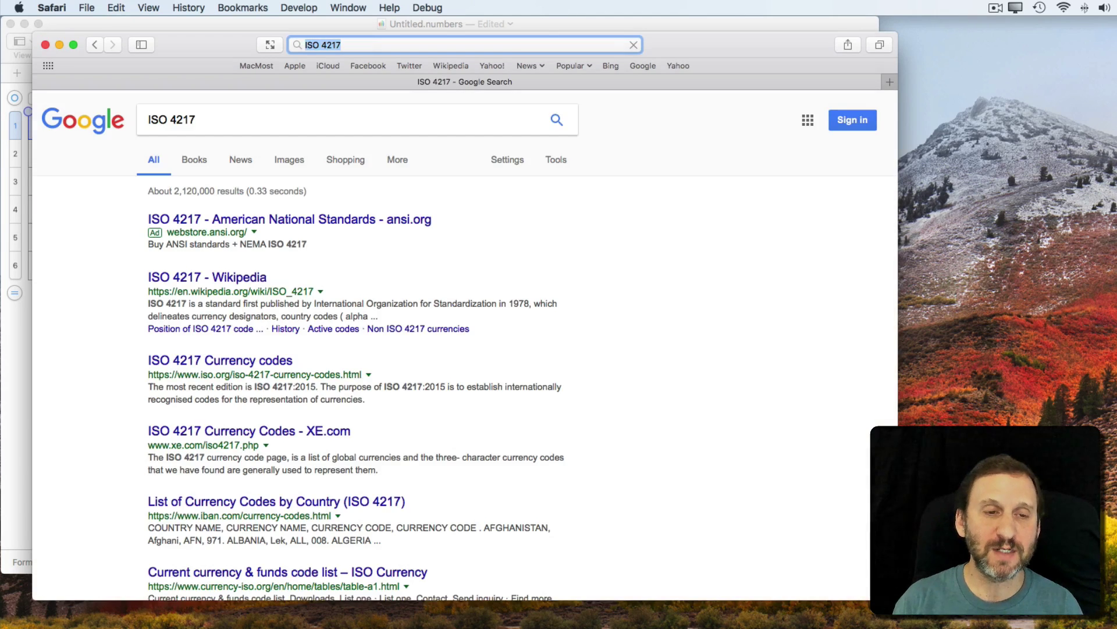
left_click(206, 278)
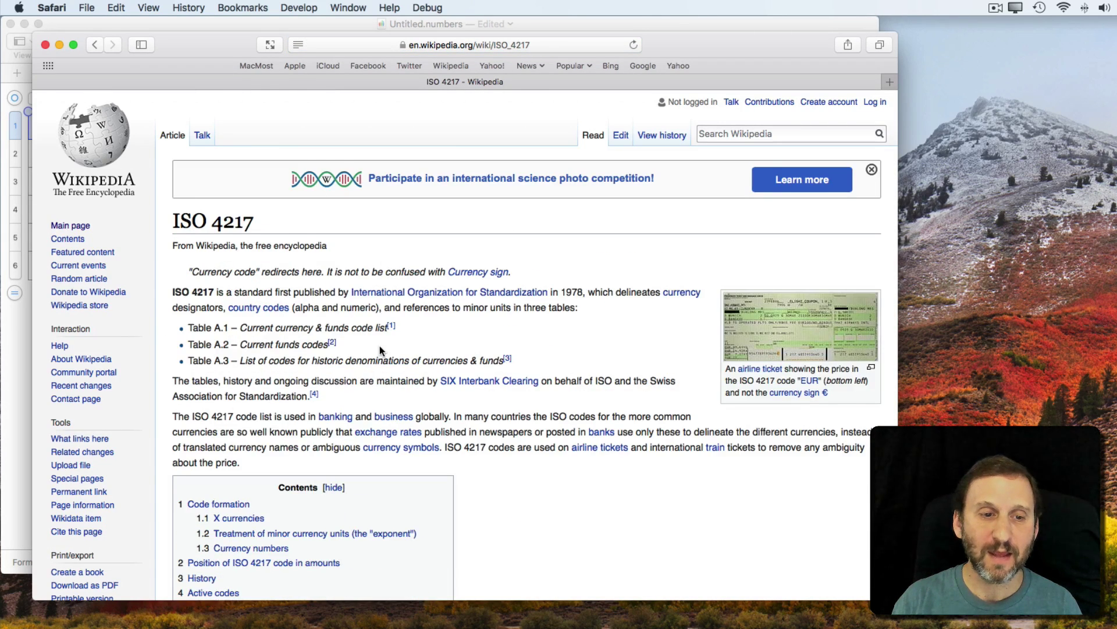
scroll(380, 350, "down", 15)
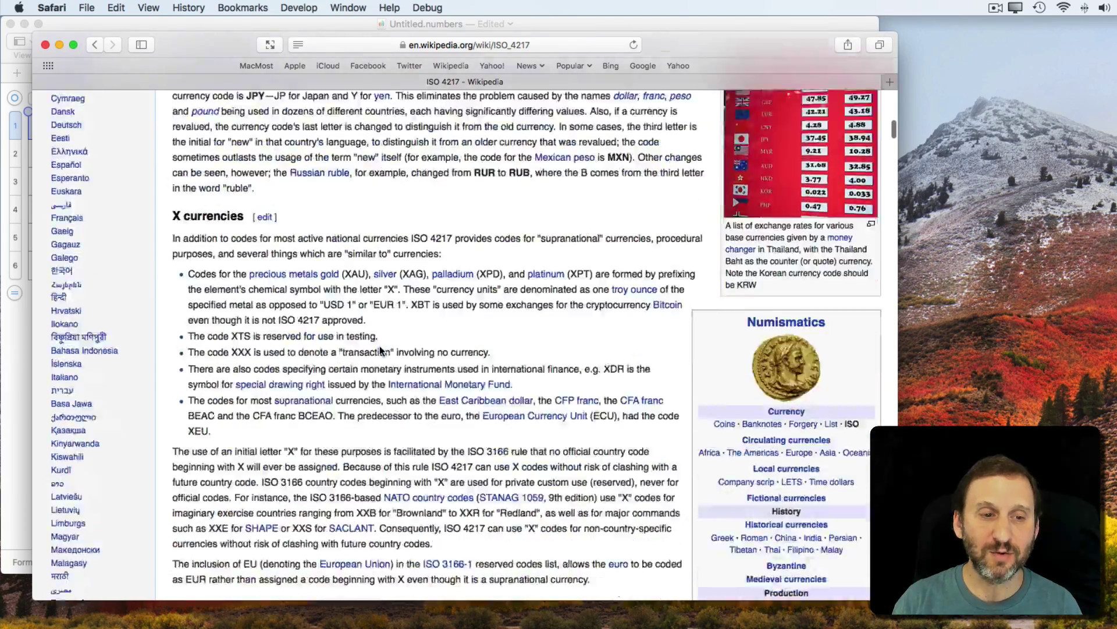
scroll(380, 350, "down", 5)
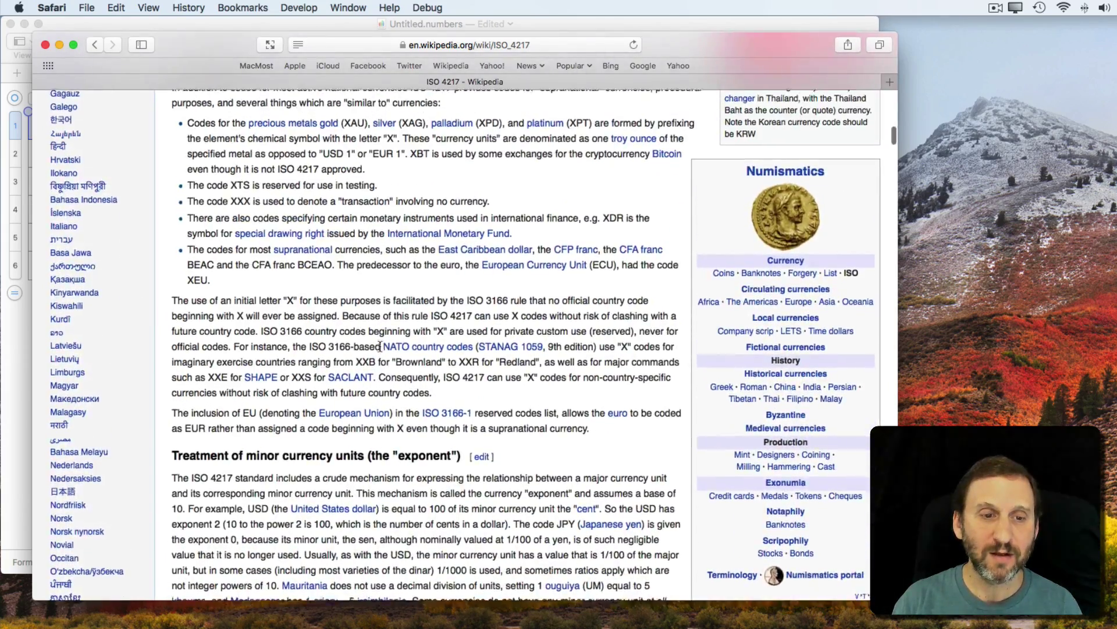
scroll(381, 346, "down", 10)
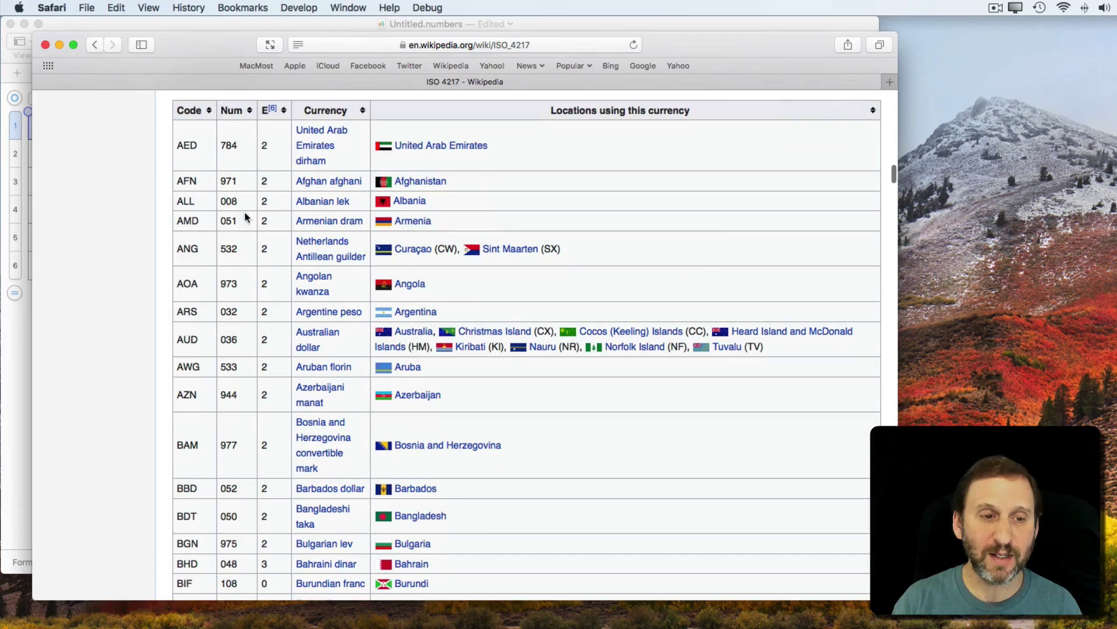